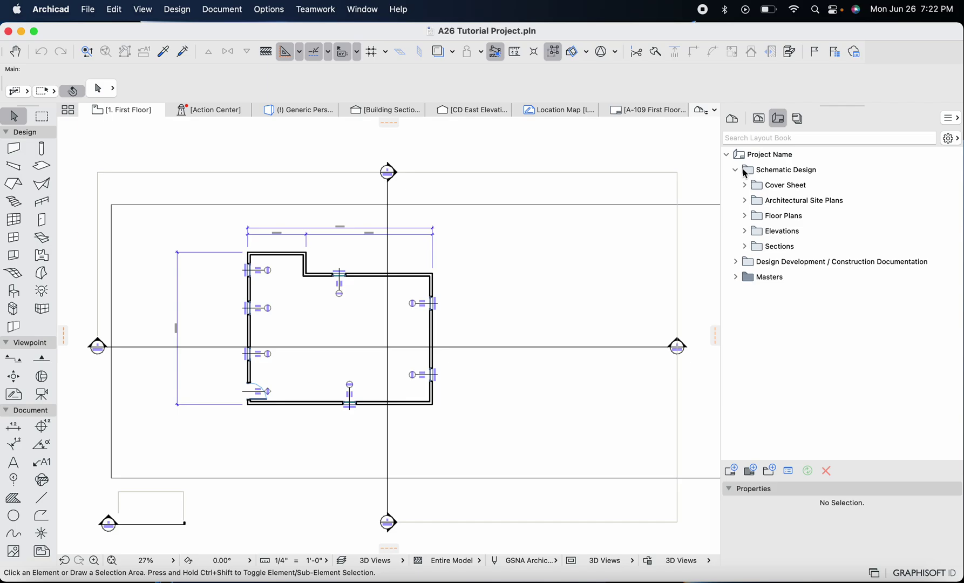
Open the SD3 First Floor Plan layout from the Floor Plans subset of Schematic Design in the Layout Book
left_click(744, 185)
left_click(744, 187)
left_click(736, 171)
left_click(736, 171)
left_click(745, 215)
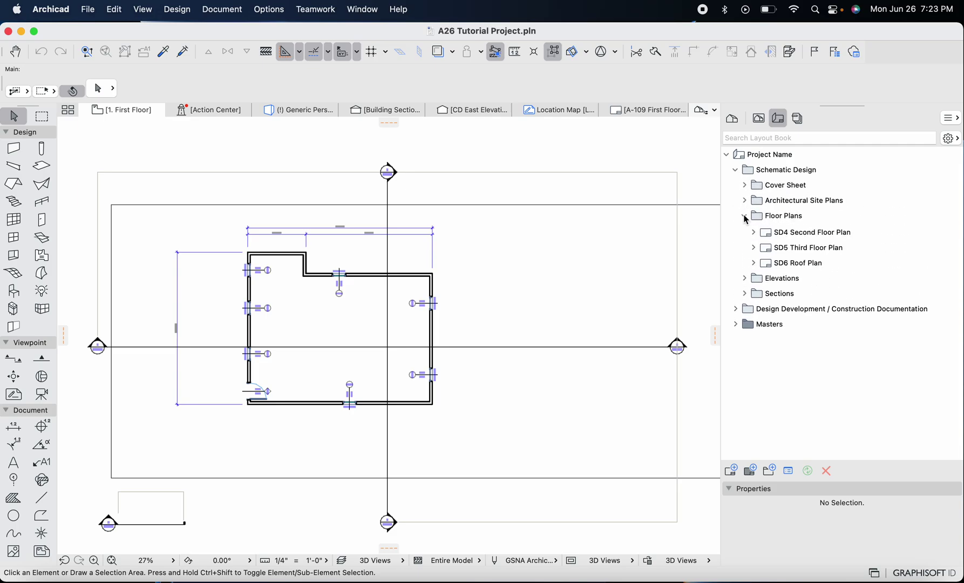
double_click(774, 232)
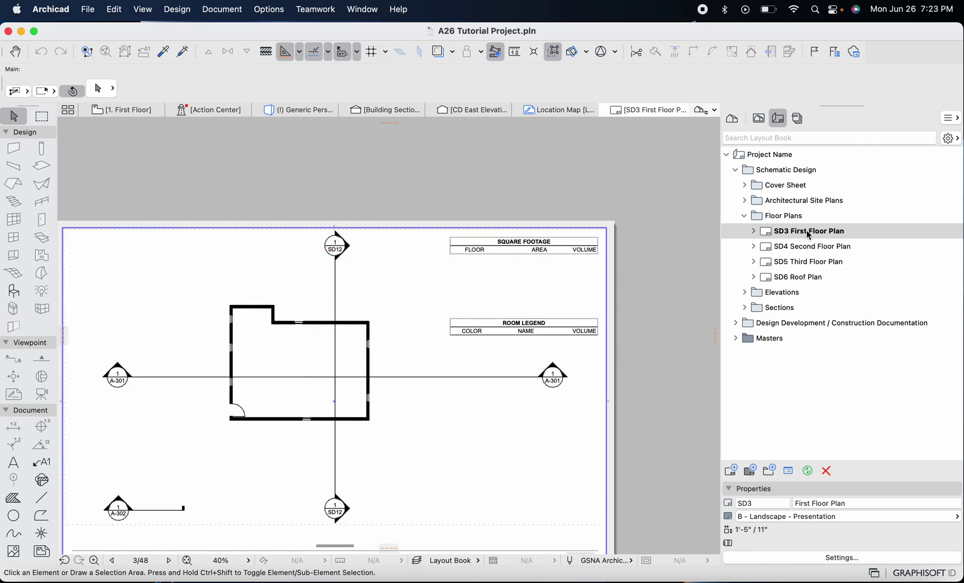
Open the G-001 Cover Sheet layout under Design Development / Construction Documentation and examine its drawing list
left_click(745, 220)
left_click(745, 216)
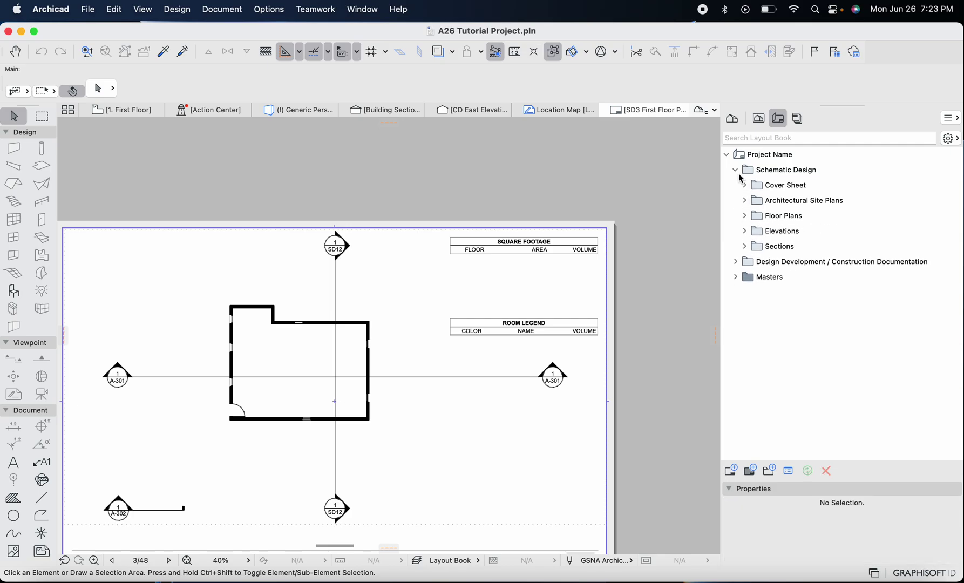
left_click(737, 170)
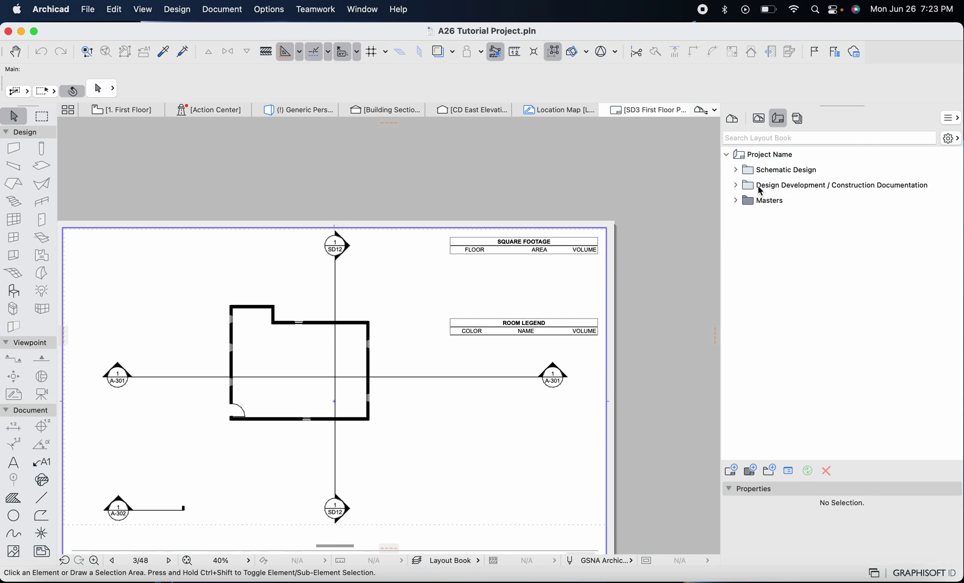
left_click(736, 185)
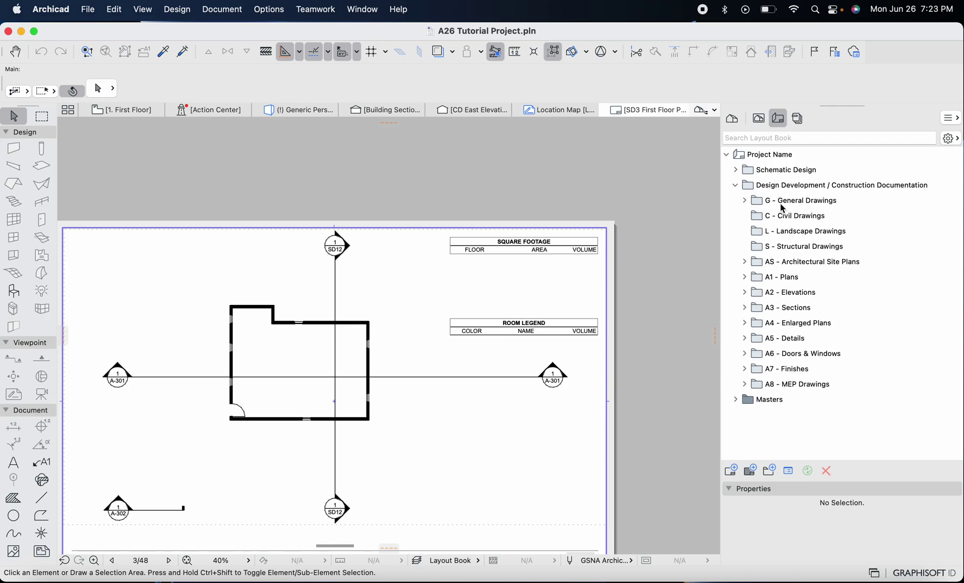
left_click(744, 200)
double_click(789, 218)
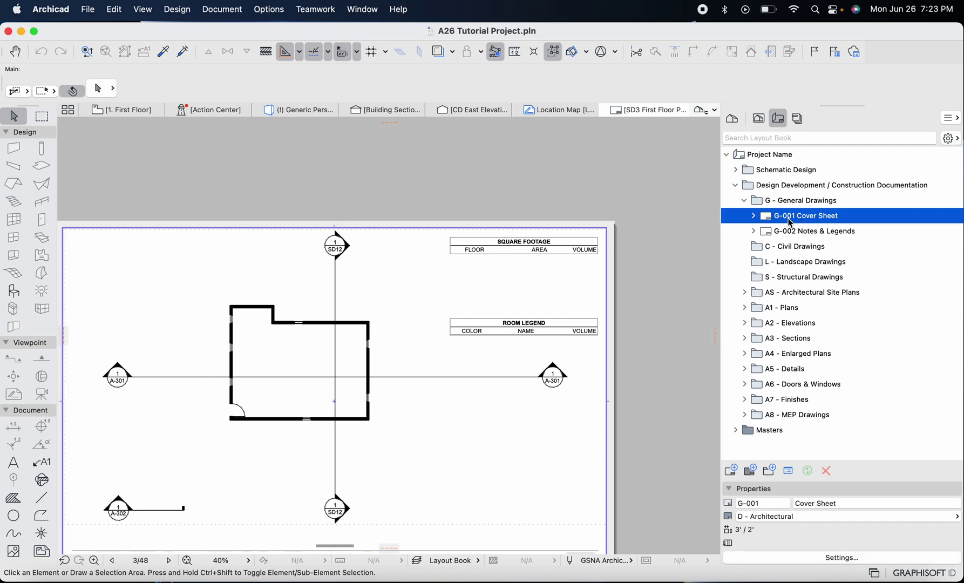
scroll(461, 304, "down", 3)
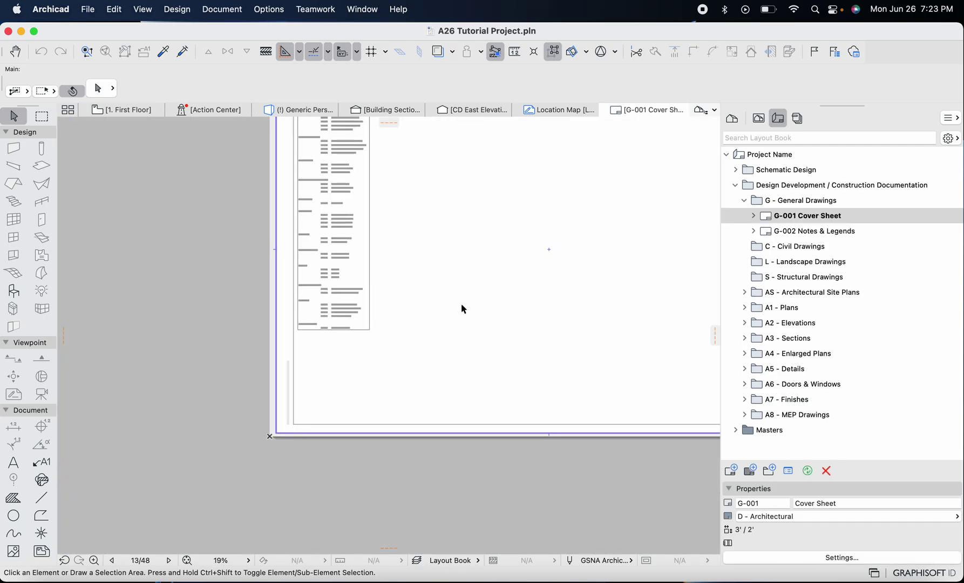
scroll(355, 217, "up", 3)
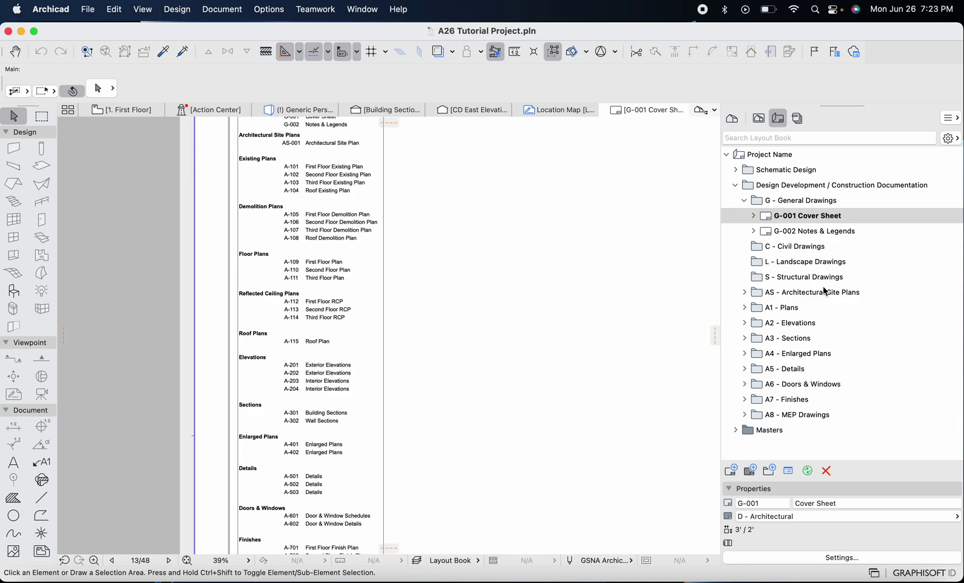
Open the A-109 First Floor Plan layout from the A1 - Plans subset's Floor Plans and view the whole sheet
left_click(745, 311)
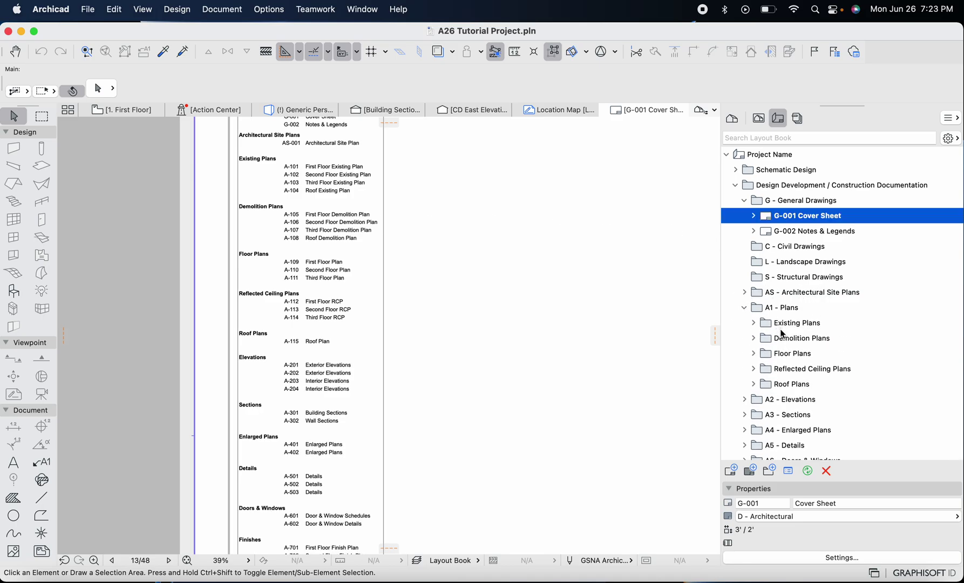
double_click(761, 357)
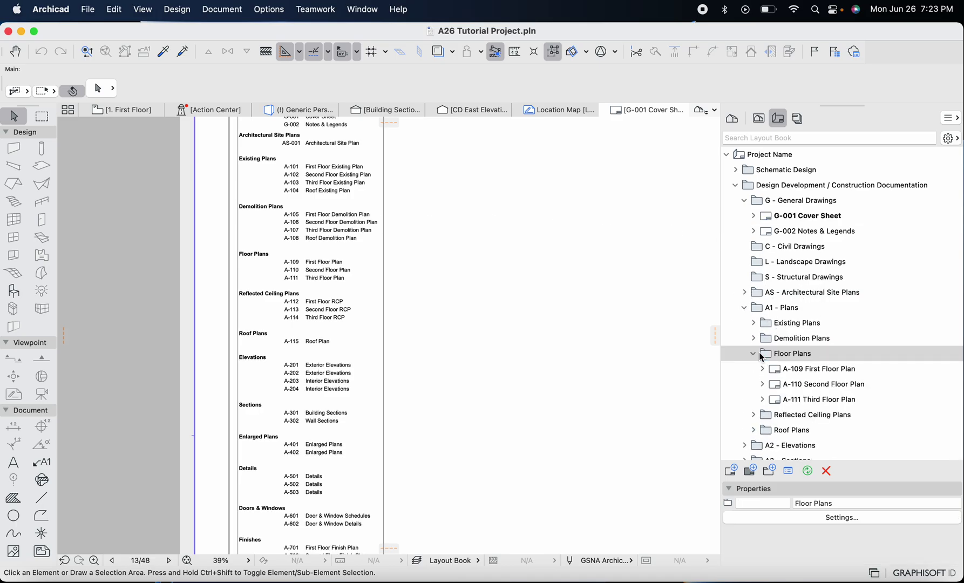
scroll(799, 329, "down", 3)
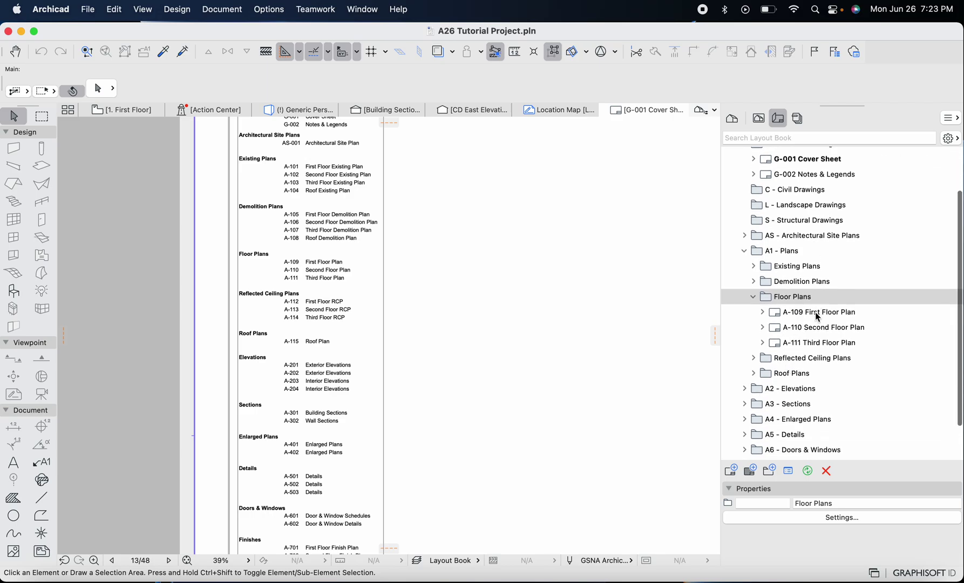
double_click(817, 314)
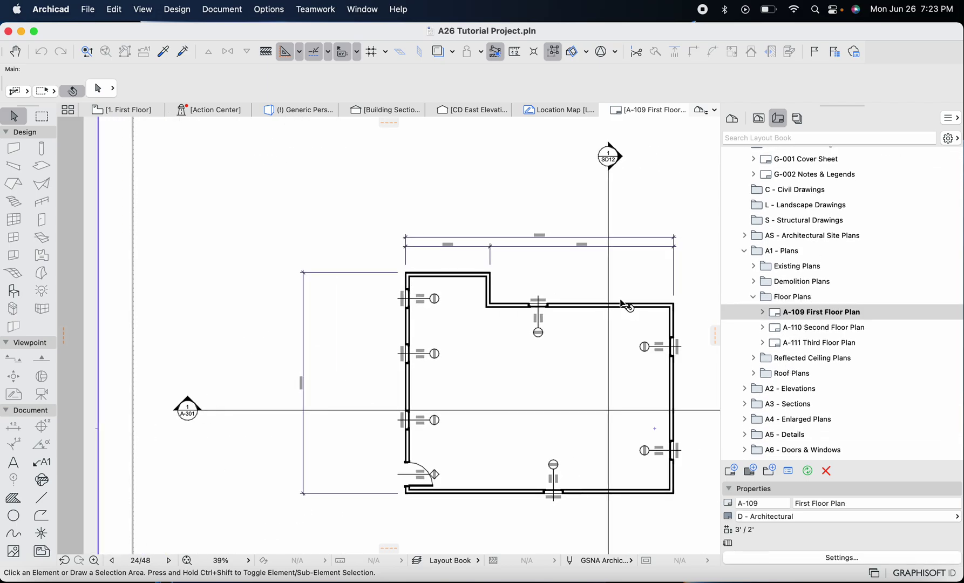
scroll(478, 259, "up", 2)
scroll(475, 289, "down", 4)
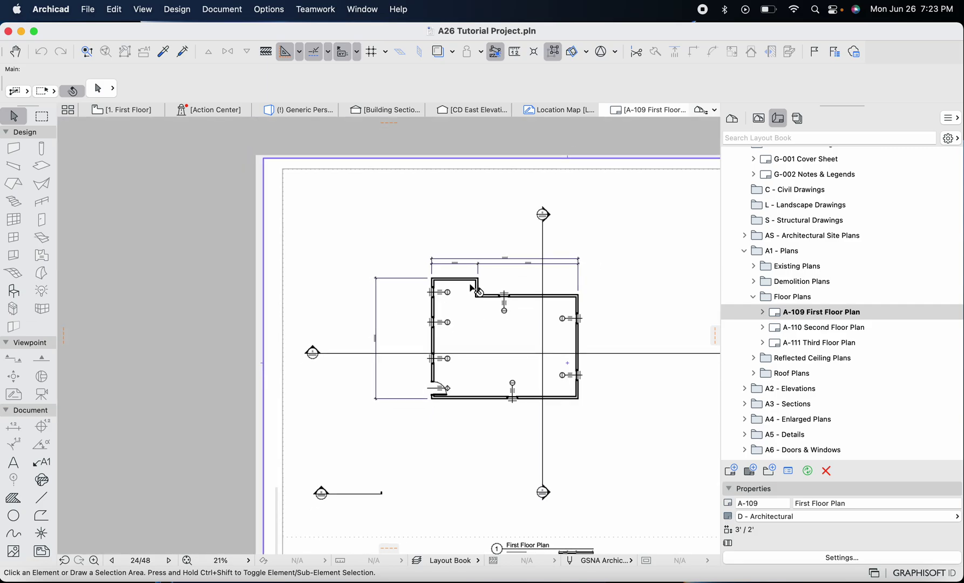
scroll(440, 276, "down", 3)
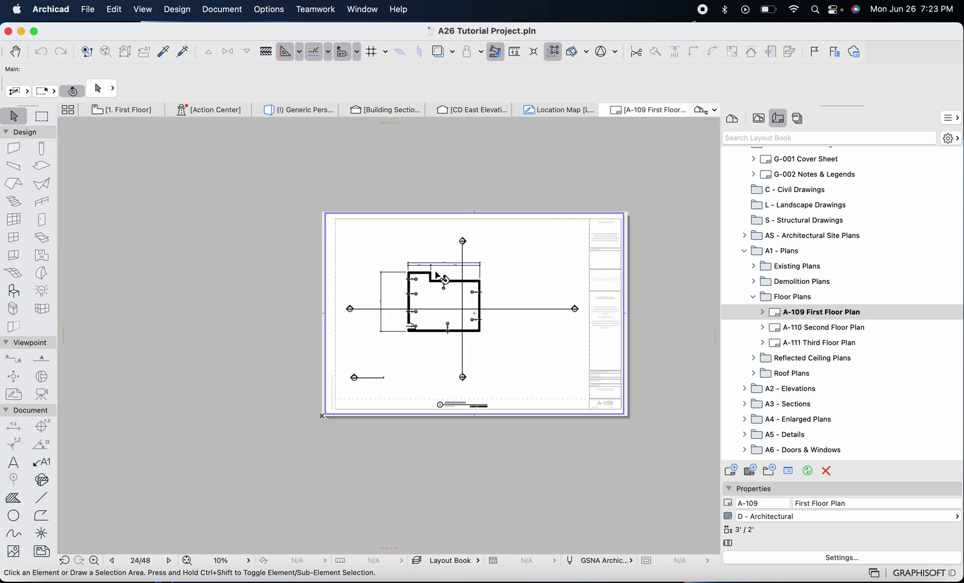
scroll(475, 291, "right", 1)
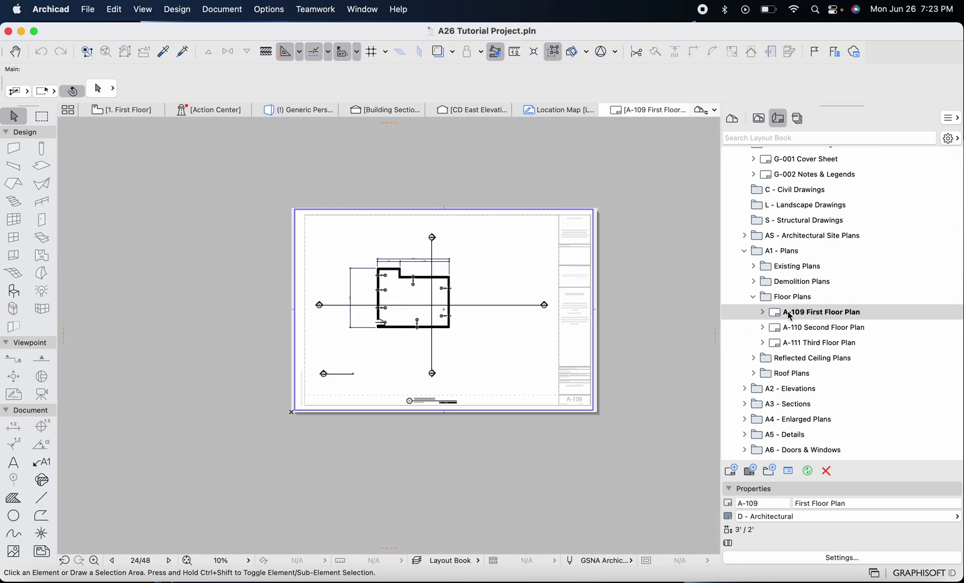
Examine the A-109 sheet's title block, the placed First Floor Plan drawing with its dimensions and markers, and the drawing's extent
scroll(629, 343, "up", 3)
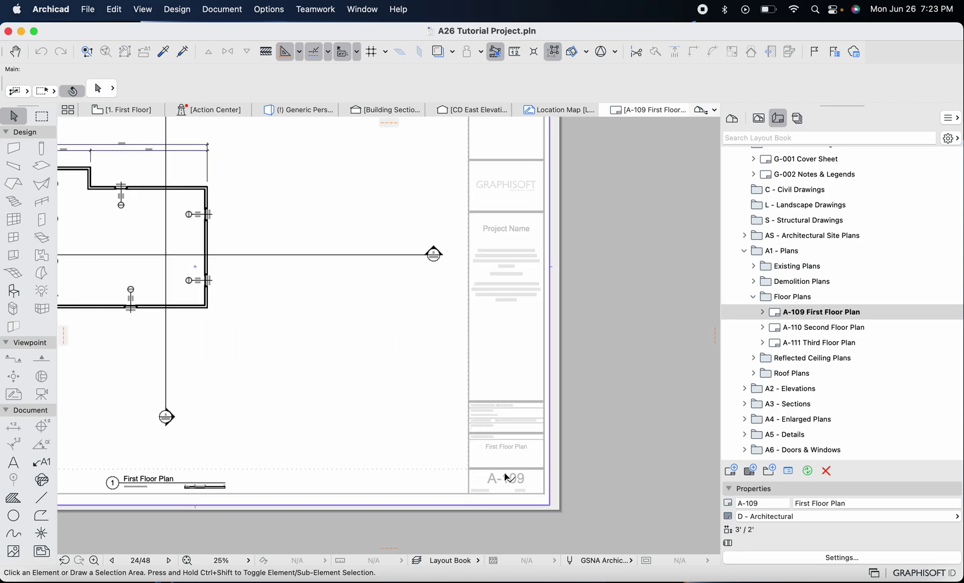
scroll(422, 486, "down", 2)
scroll(421, 486, "left", 2)
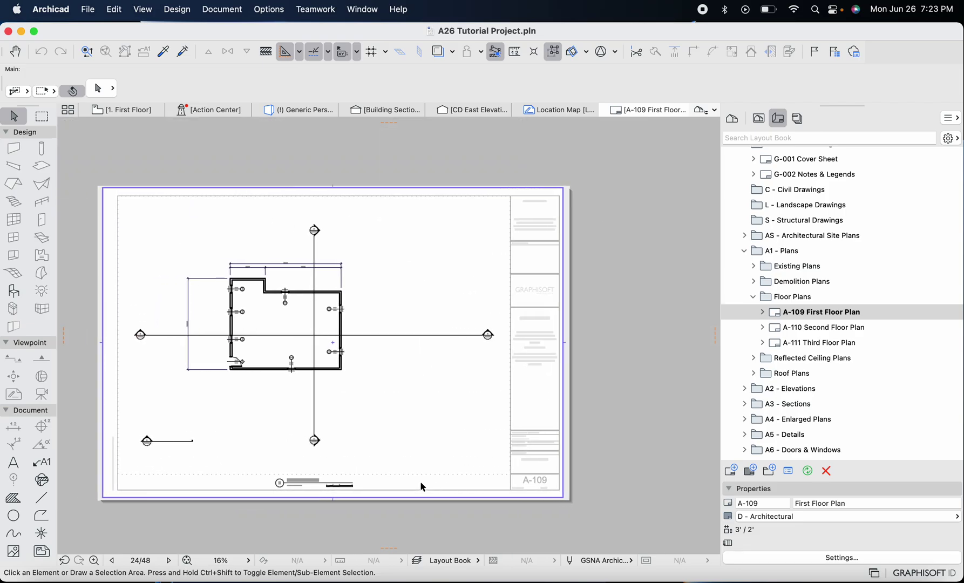
scroll(370, 318, "up", 4)
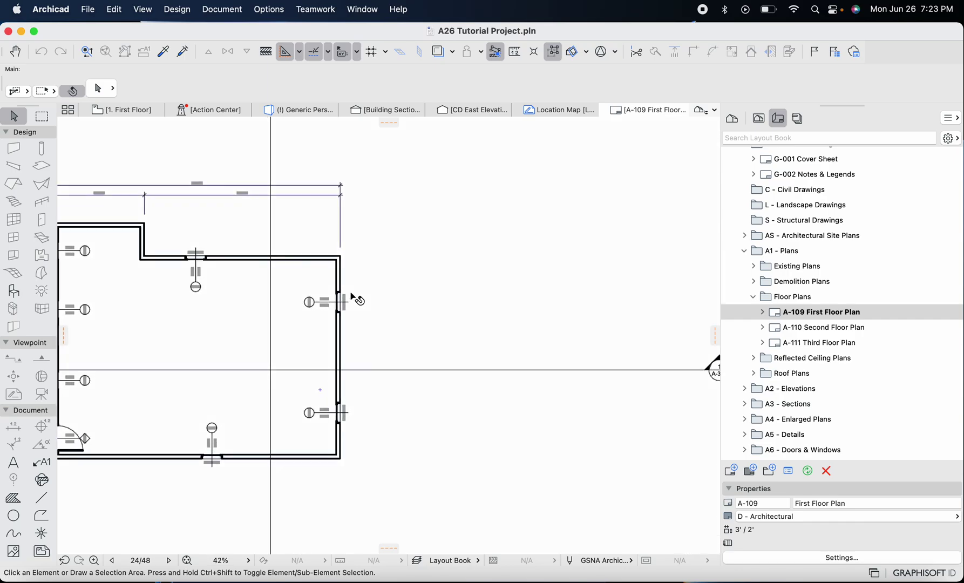
scroll(332, 210, "left", 3)
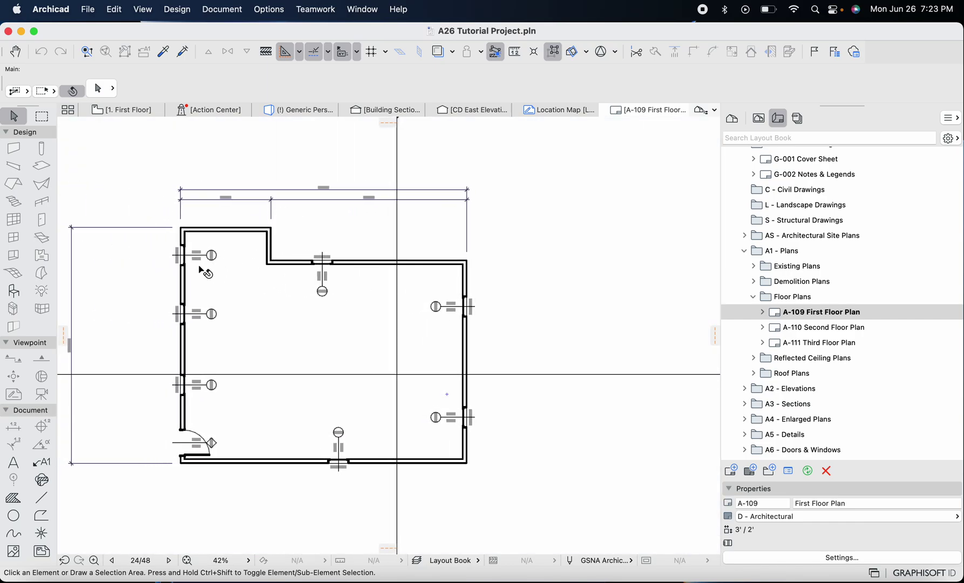
scroll(199, 270, "left", 3)
left_click(150, 266)
key("Escape")
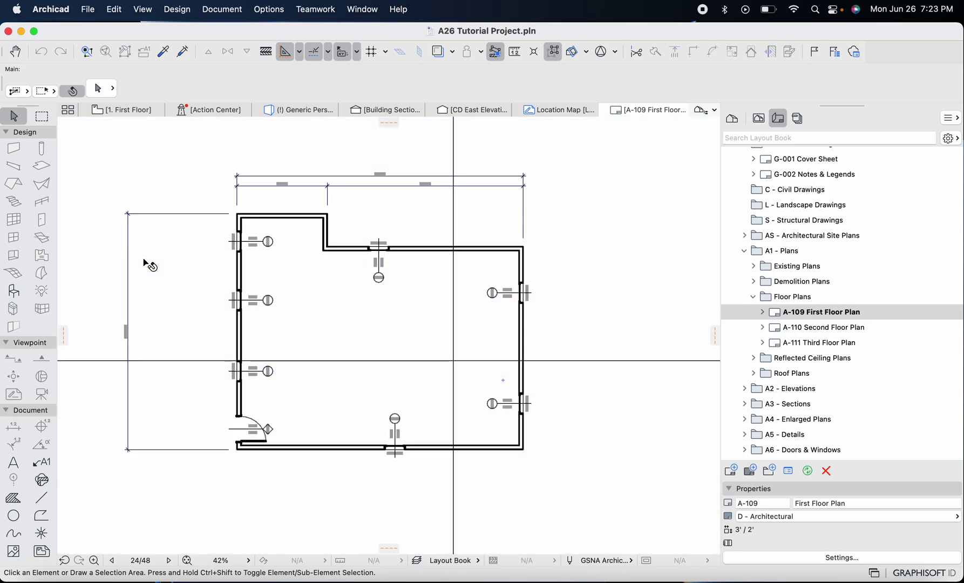
key("super+apostrophe")
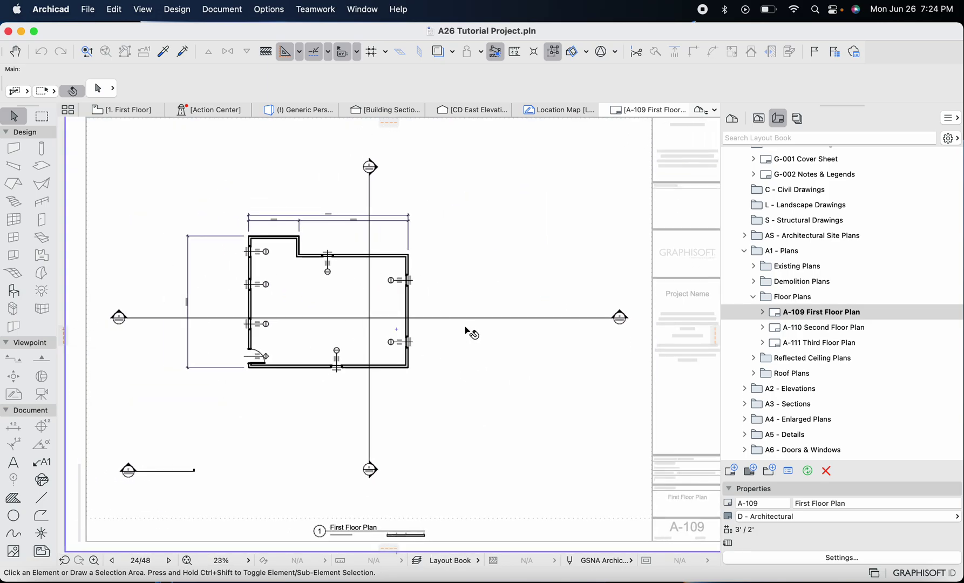
left_click(342, 376)
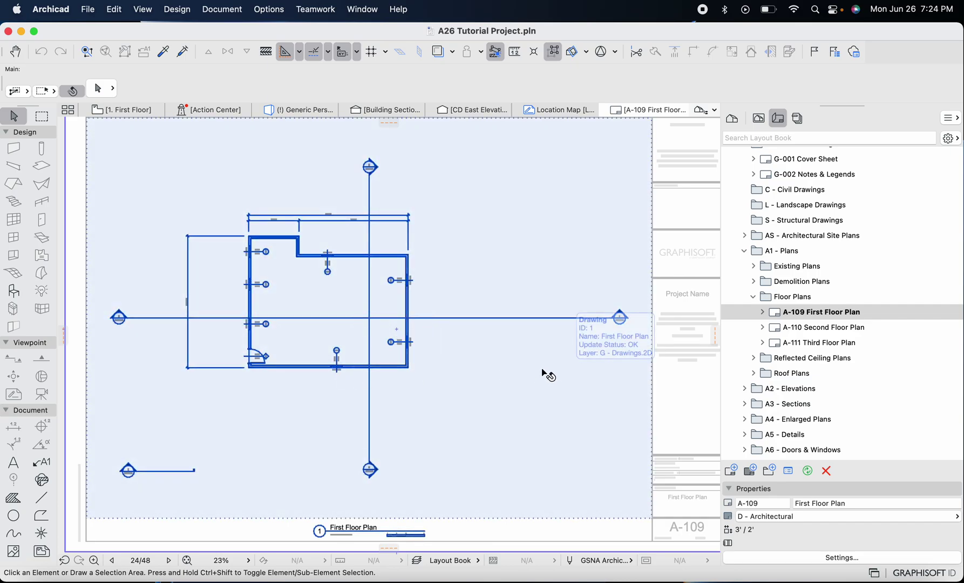
left_click(653, 236)
scroll(653, 236, "down", 3)
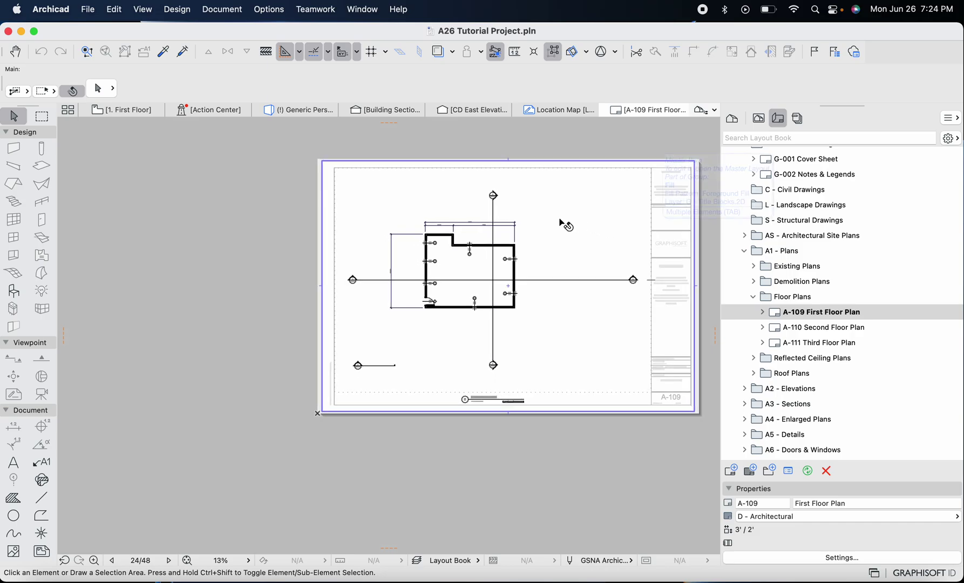
scroll(564, 224, "up", 3)
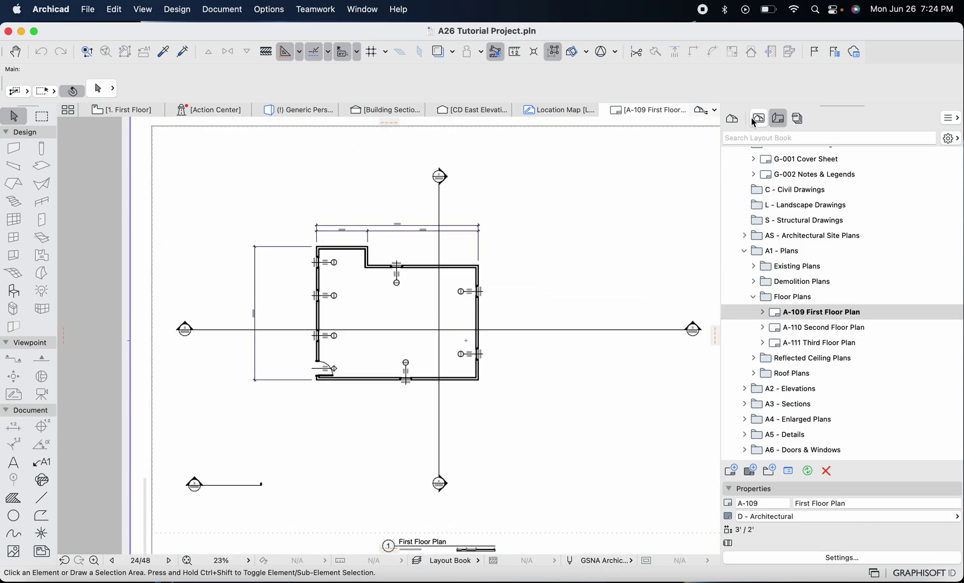
Return to the First Floor plan and open Story Settings for that story from the Project Map
left_click(144, 107)
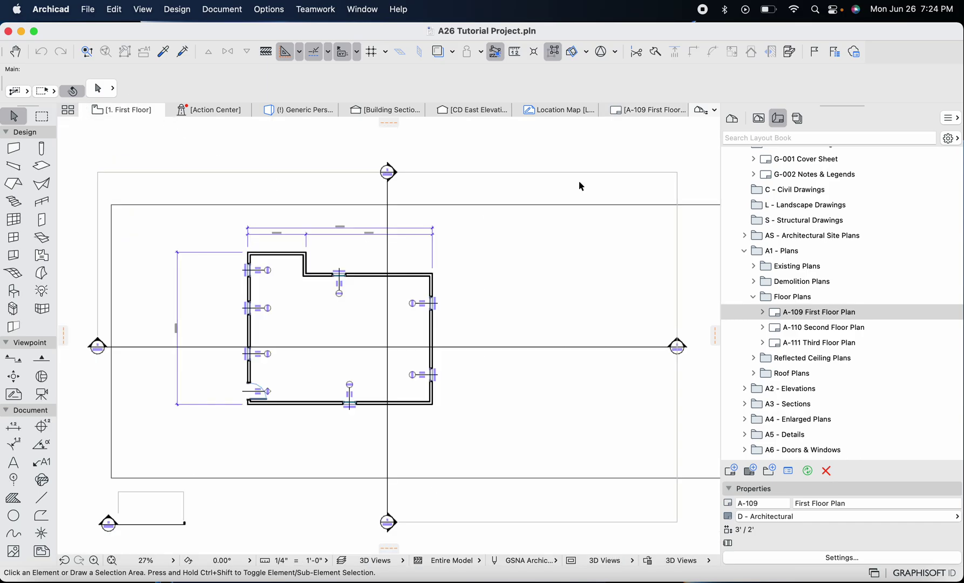
left_click(732, 119)
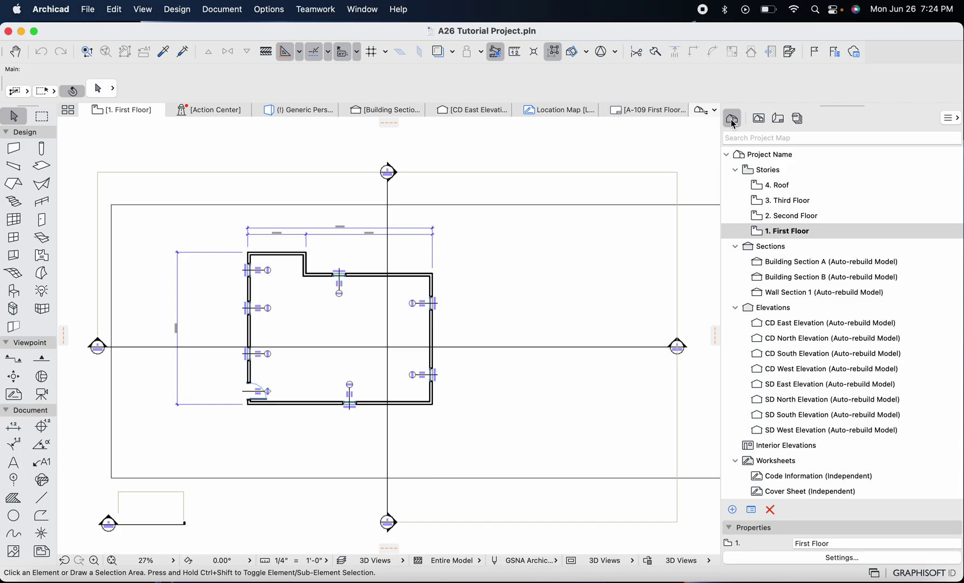
right_click(780, 231)
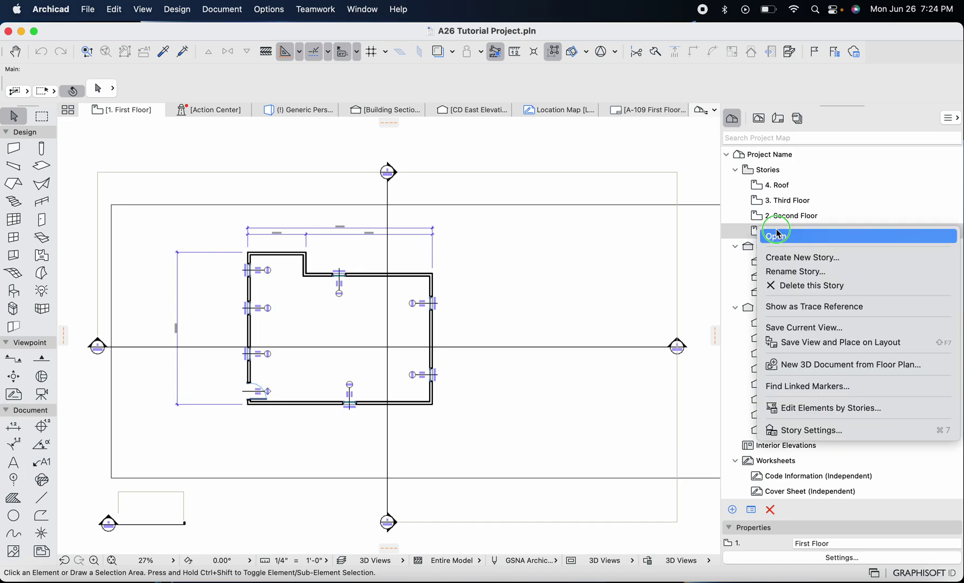
left_click(785, 430)
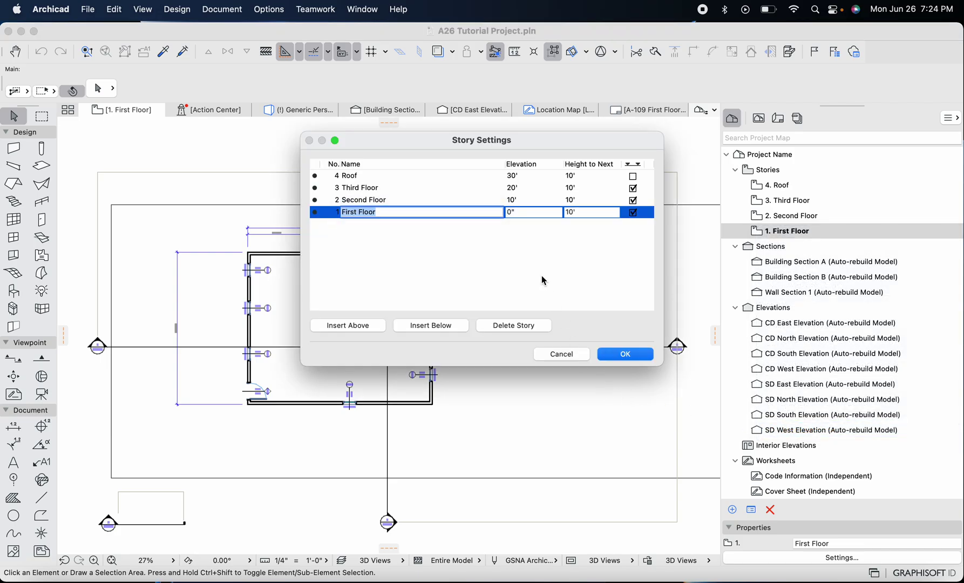
left_click_drag(542, 146, 436, 157)
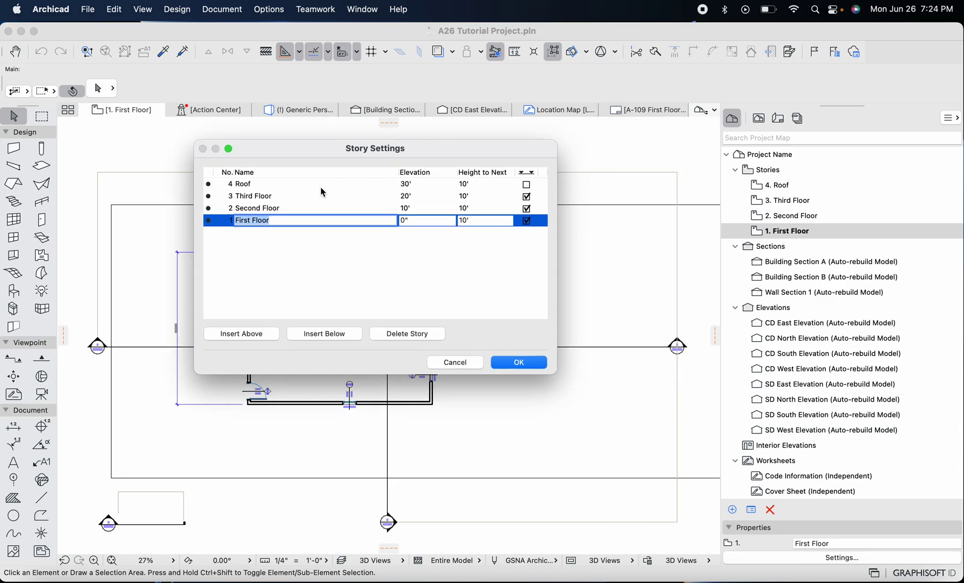
Delete the Third Floor and Second Floor stories in Story Settings and accept the permanent removal of their content
left_click(281, 196)
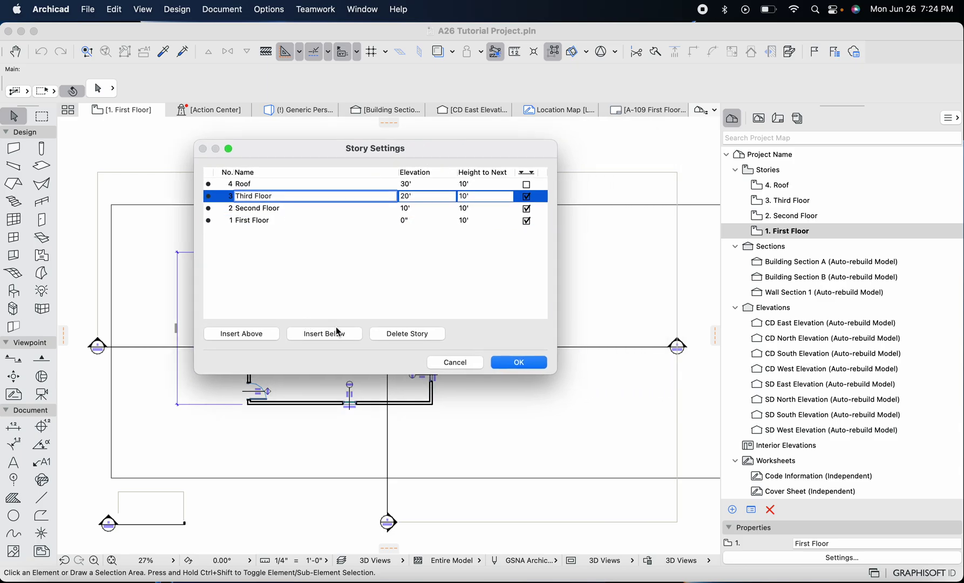
left_click(408, 334)
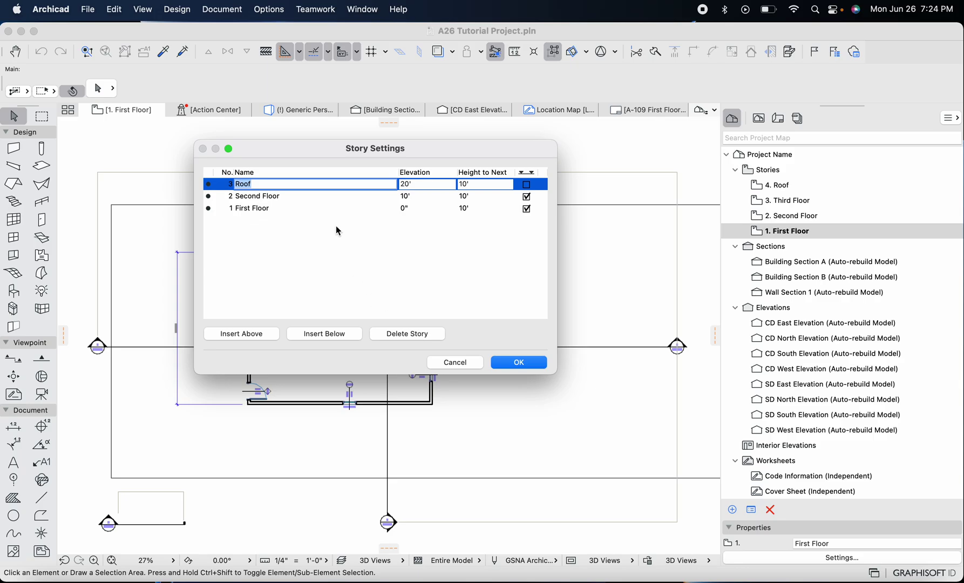
left_click(300, 196)
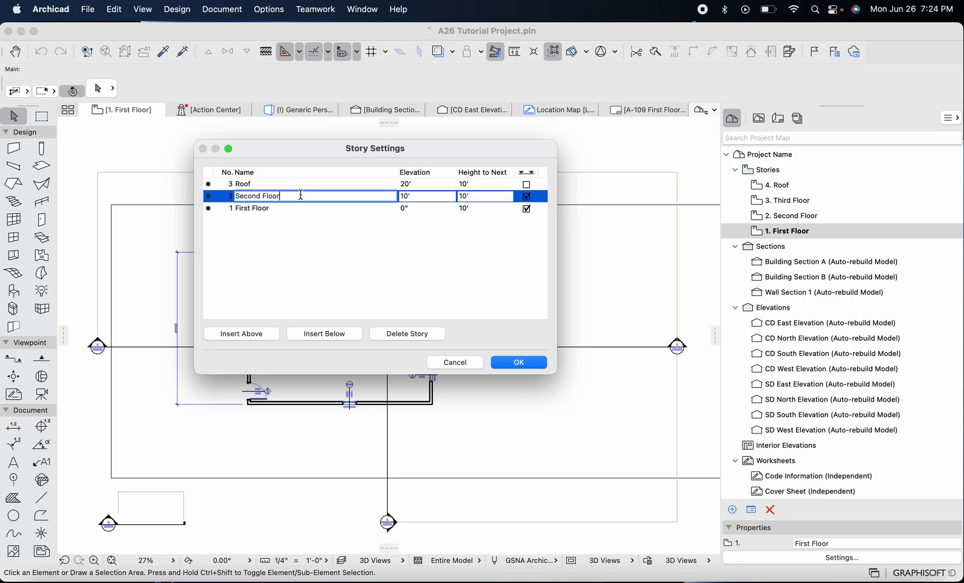
left_click(408, 333)
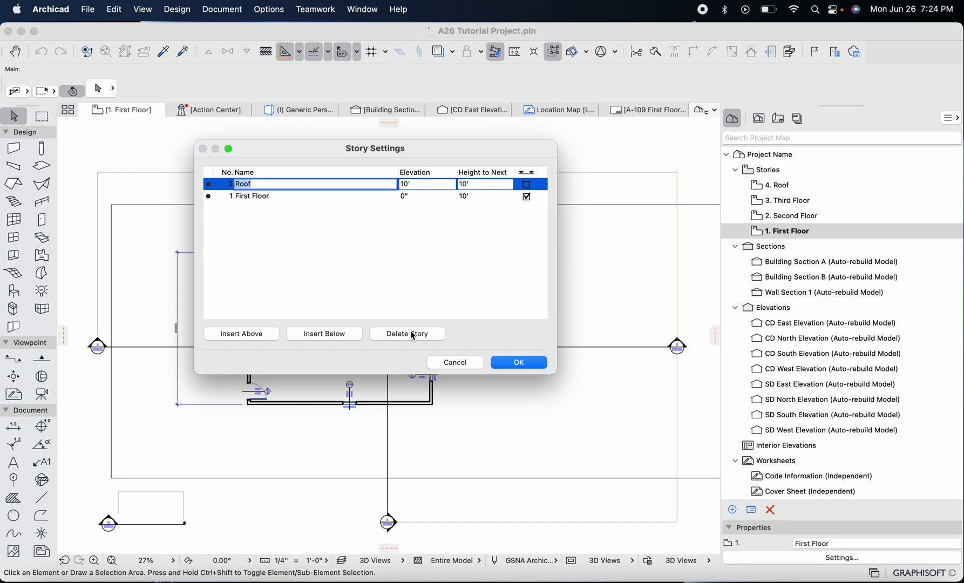
left_click(281, 198)
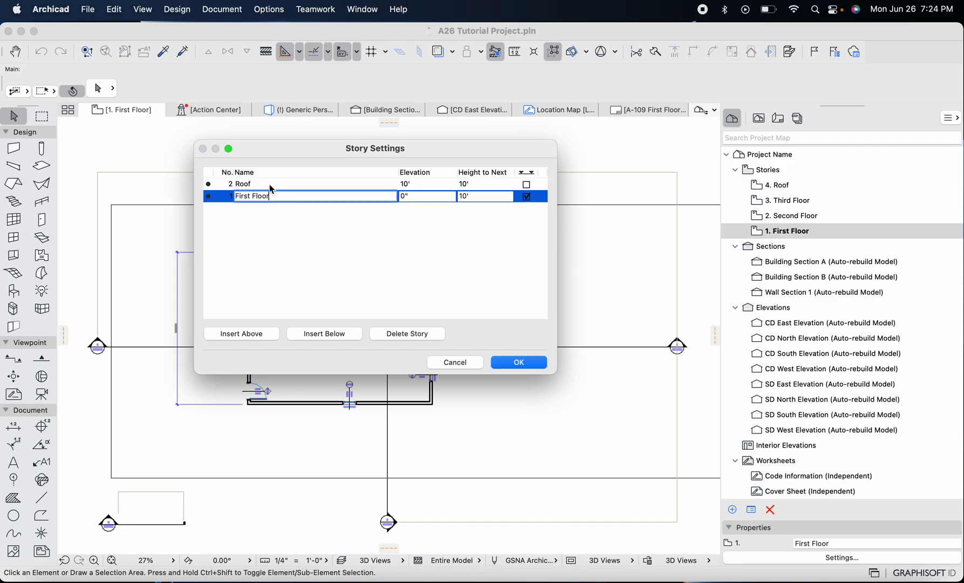
left_click(519, 363)
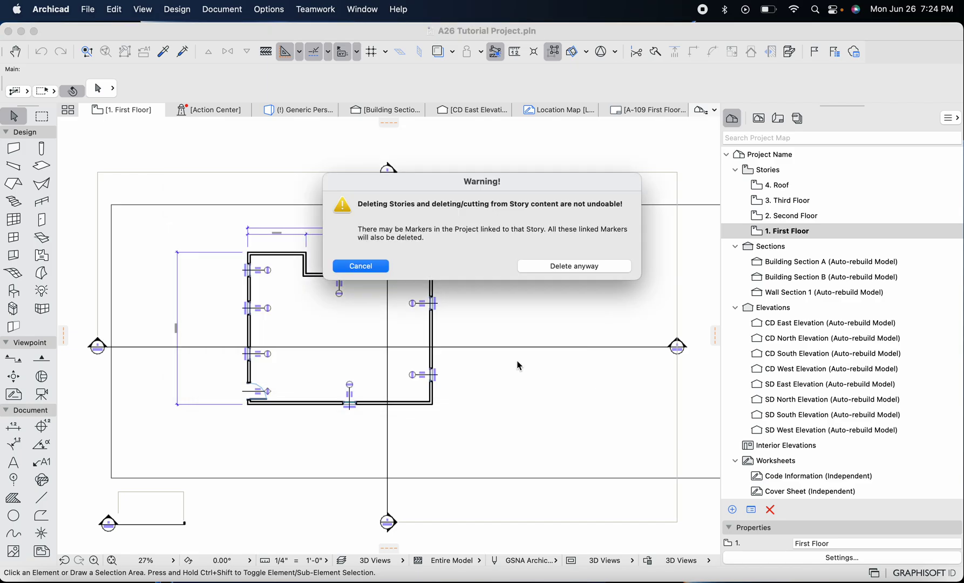
left_click(577, 267)
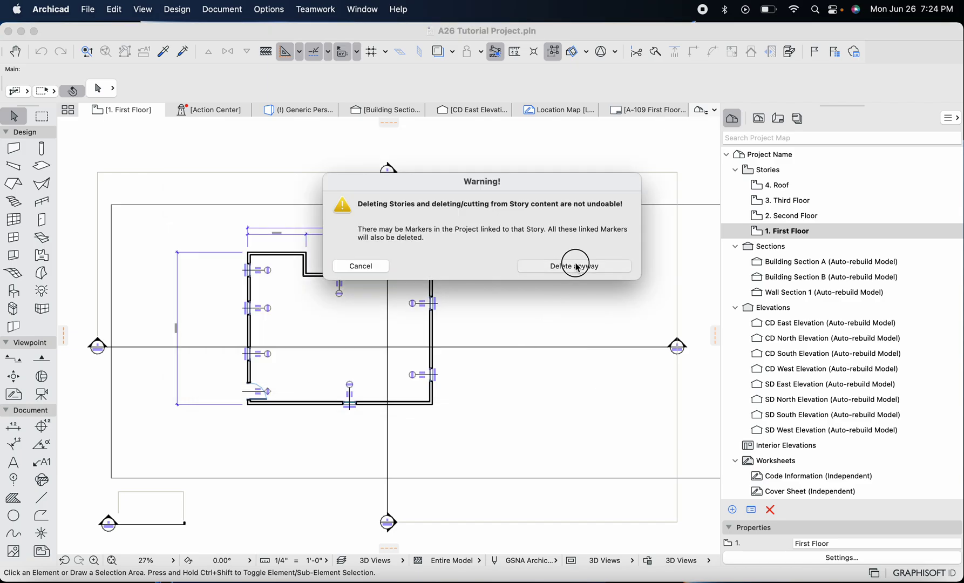
left_click(776, 186)
left_click(776, 201)
left_click(779, 185)
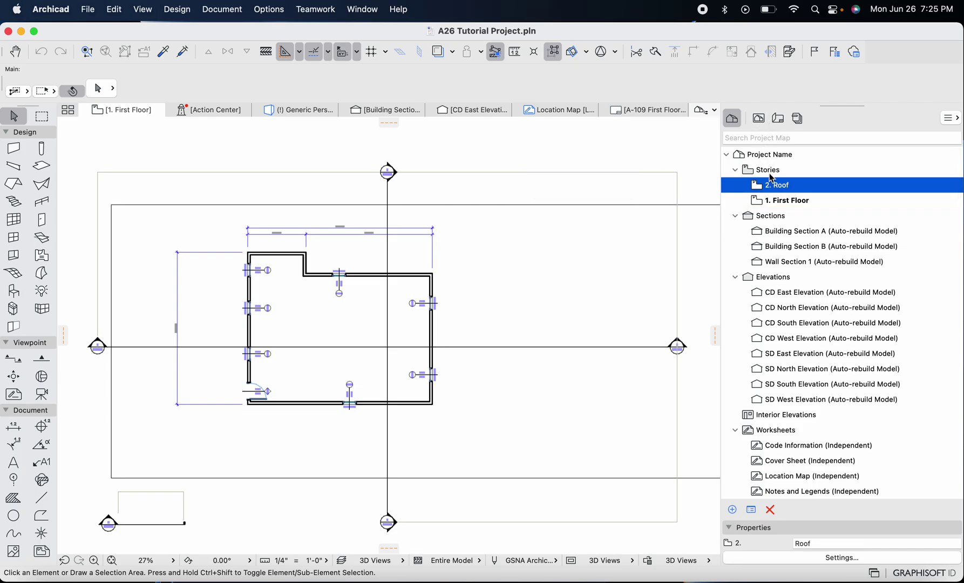
Open the North Elevation view from the View Map's A2 - Elevations folder
left_click(759, 121)
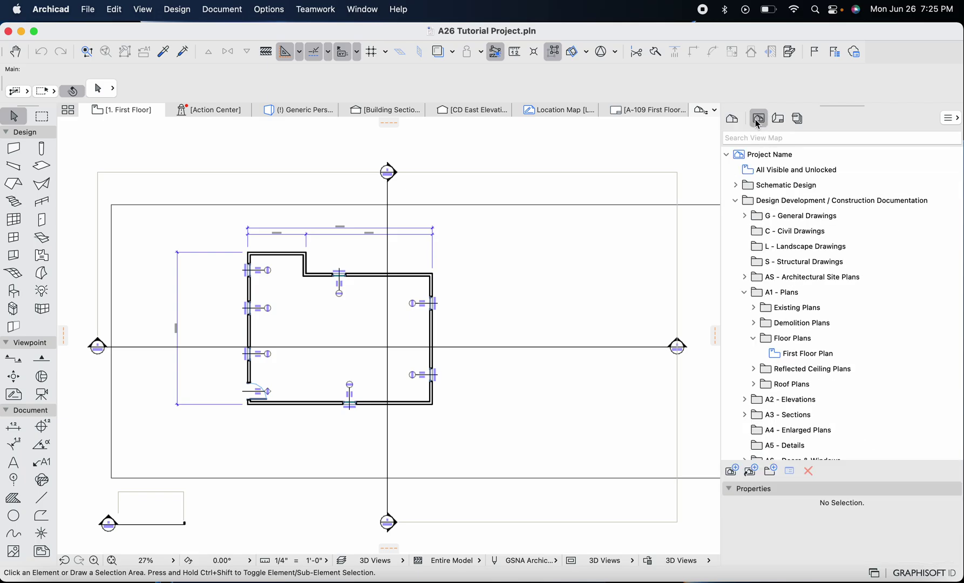
scroll(759, 222, "down", 5)
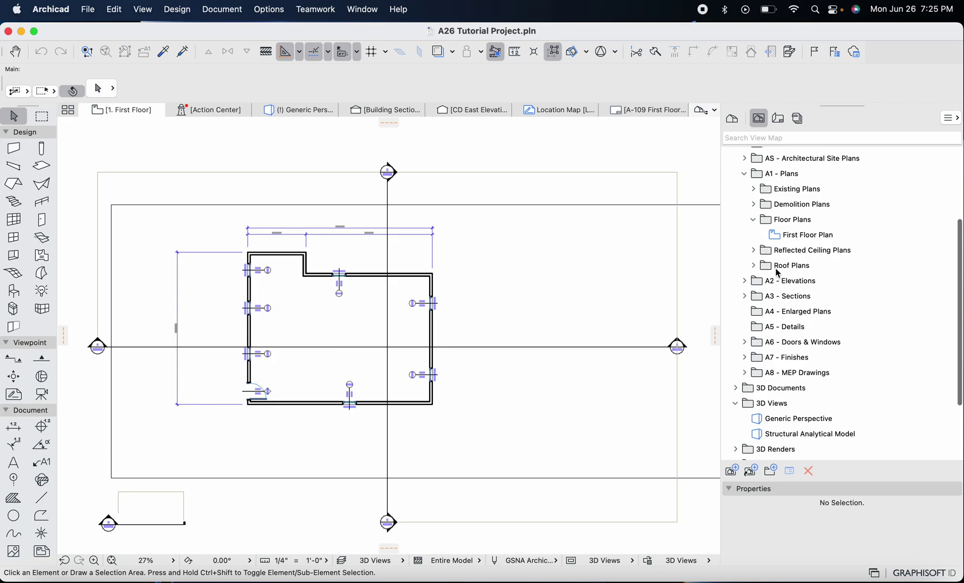
scroll(785, 253, "down", 2)
scroll(777, 269, "down", 2)
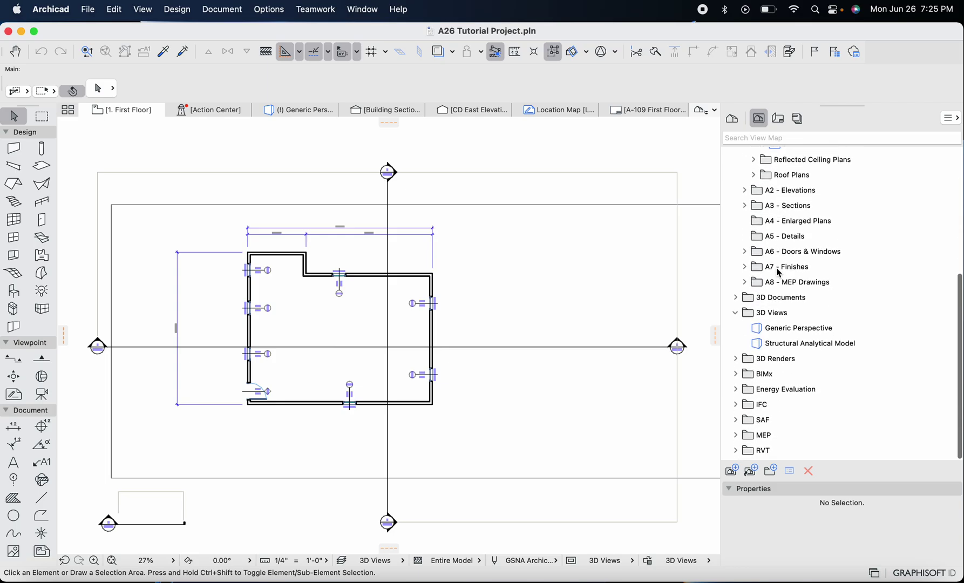
scroll(765, 205, "up", 2)
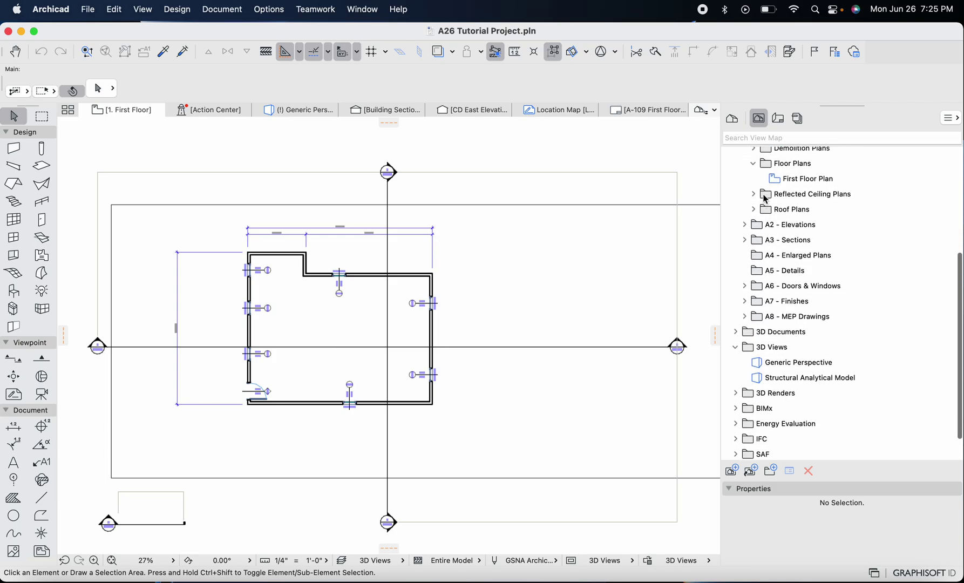
scroll(749, 228, "up", 1)
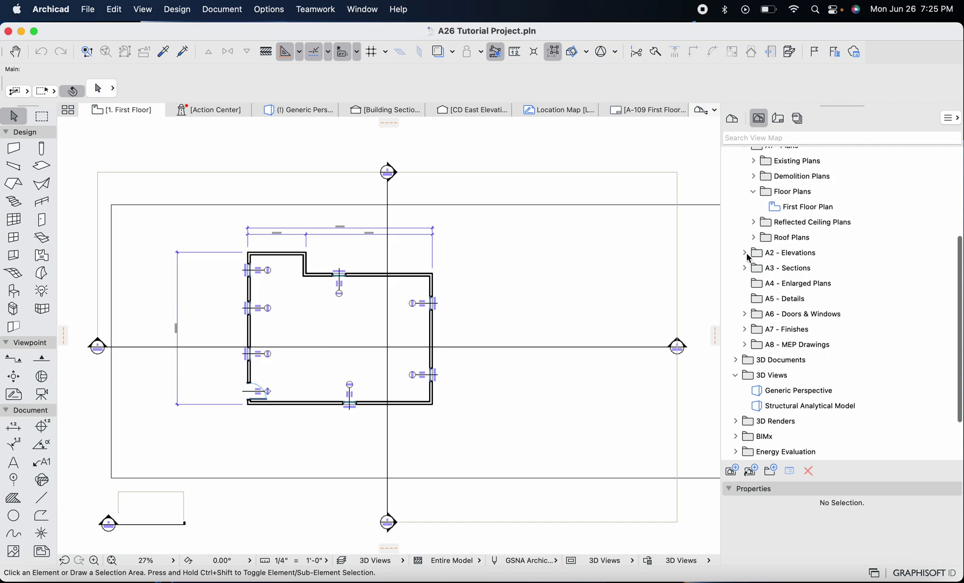
left_click(747, 254)
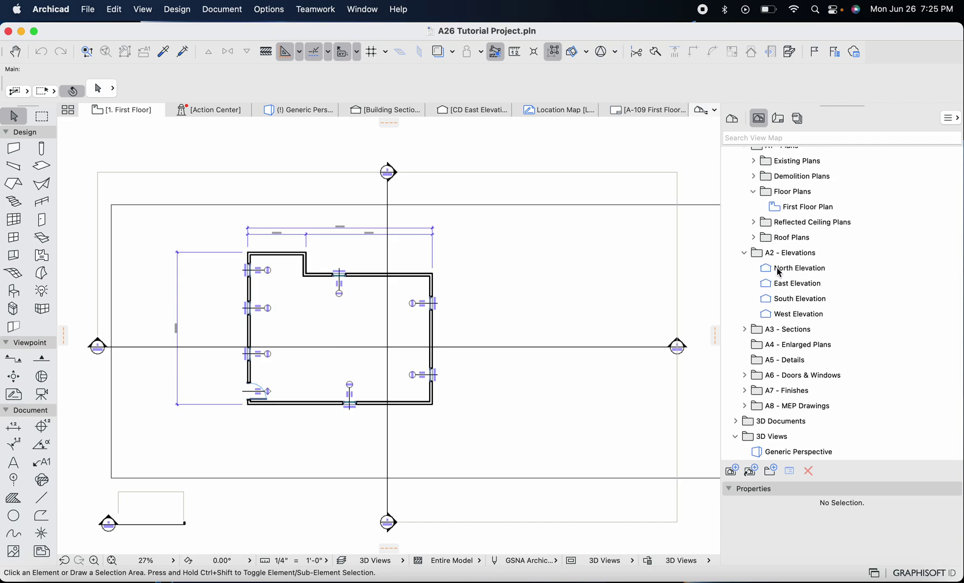
double_click(778, 269)
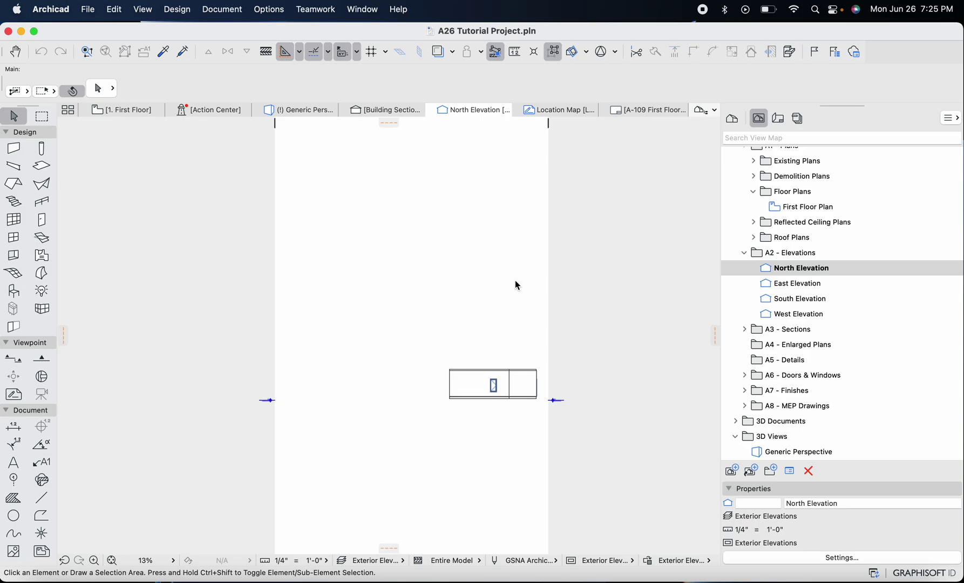
Move both horizontal boundaries of the North Elevation inward so the story level markers sit closer to the building
scroll(493, 386, "up", 8)
scroll(514, 389, "down", 3)
scroll(516, 393, "up", 4)
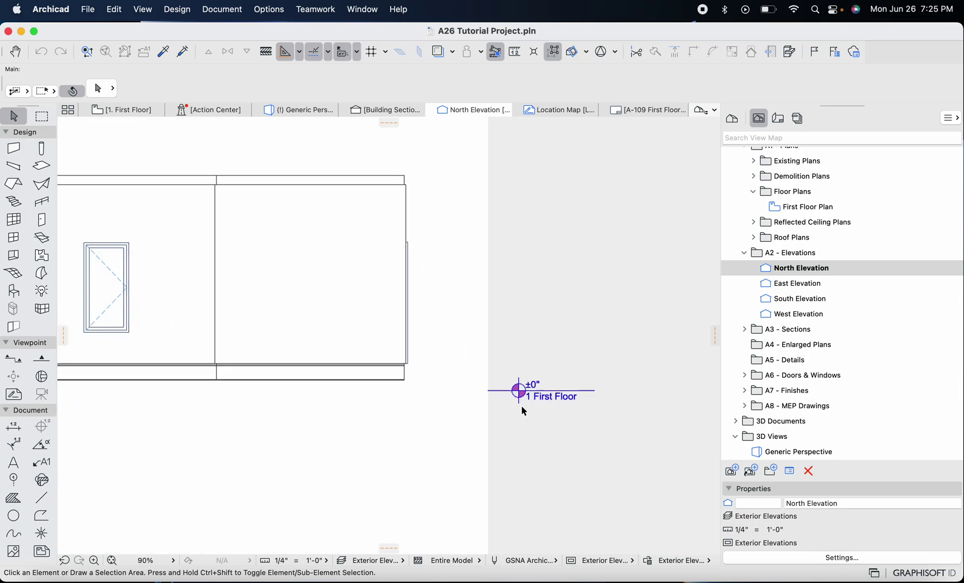
scroll(521, 408, "up", 4)
scroll(522, 409, "down", 10)
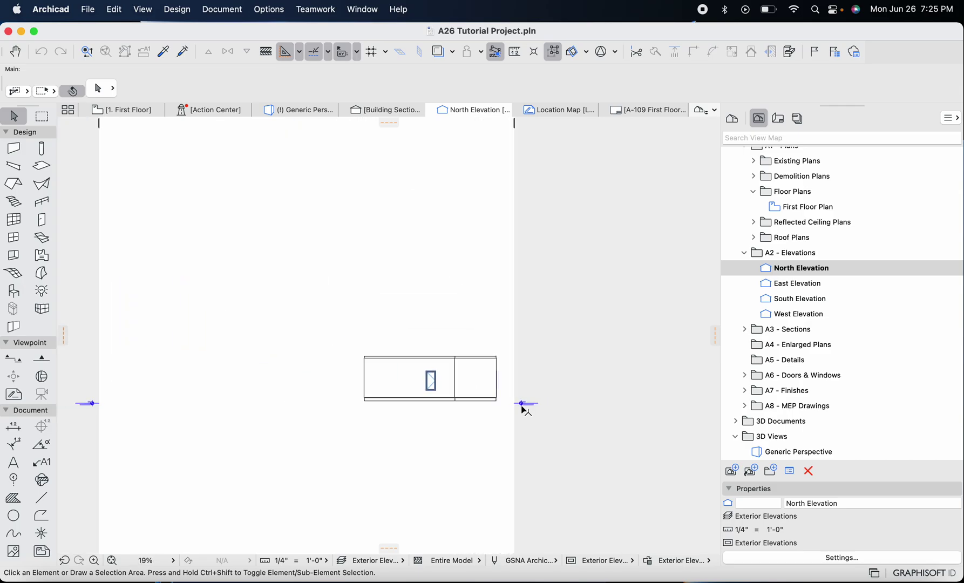
left_click_drag(98, 363, 347, 370)
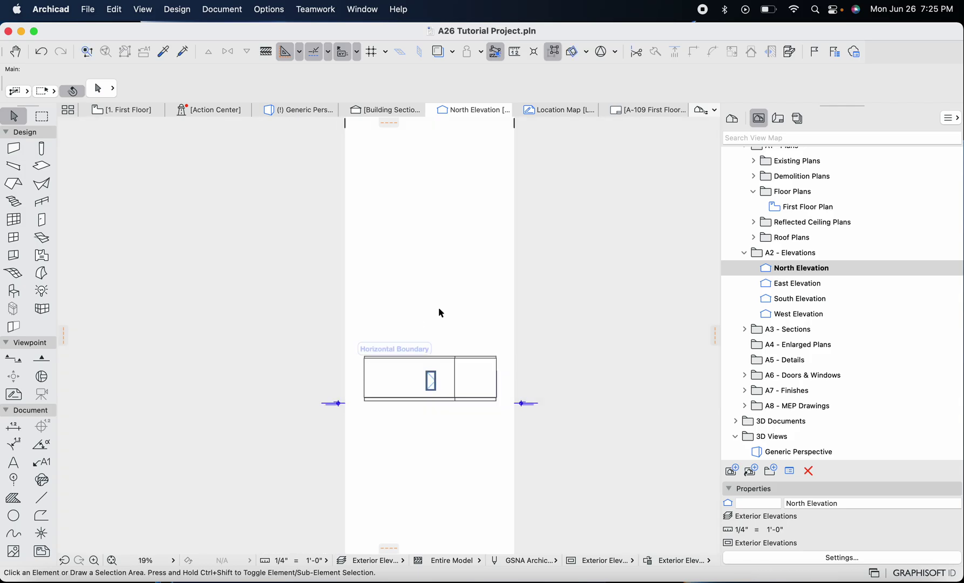
left_click_drag(514, 281, 512, 303)
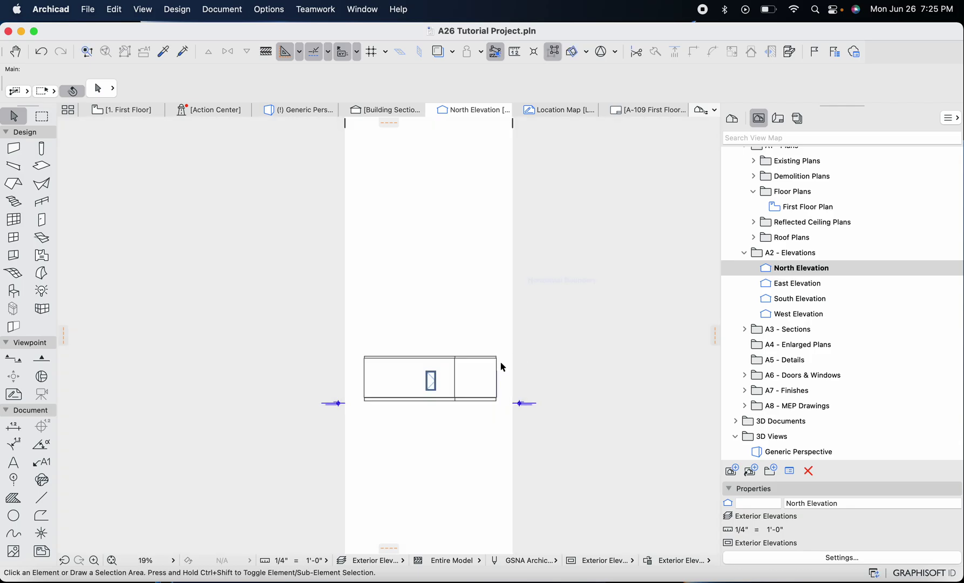
Open the East Elevation view and move both of its horizontal boundaries closer to the building
double_click(795, 282)
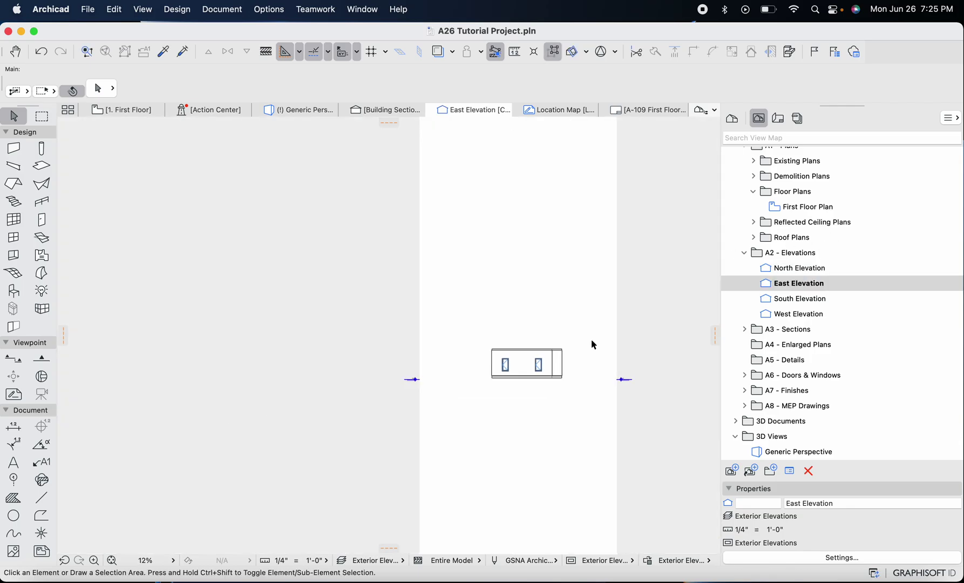
left_click_drag(460, 343, 500, 349)
left_click_drag(610, 330, 589, 331)
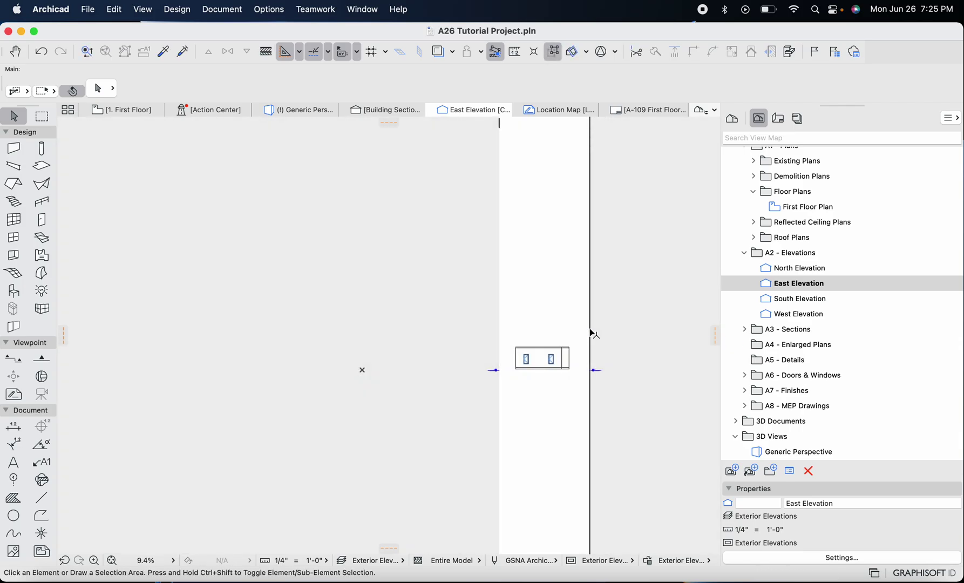
left_click(592, 346)
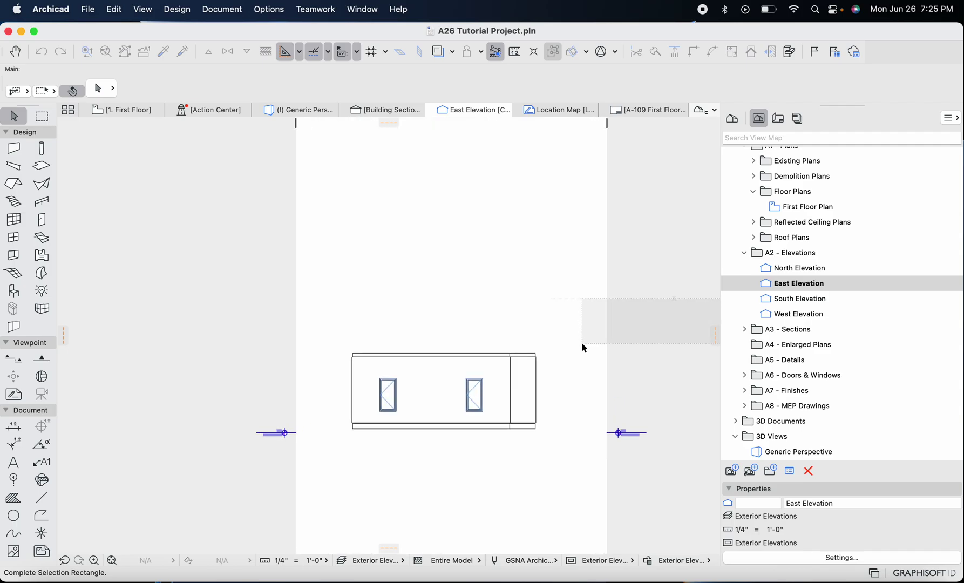
scroll(642, 341, "right", 3)
scroll(642, 341, "down", 2)
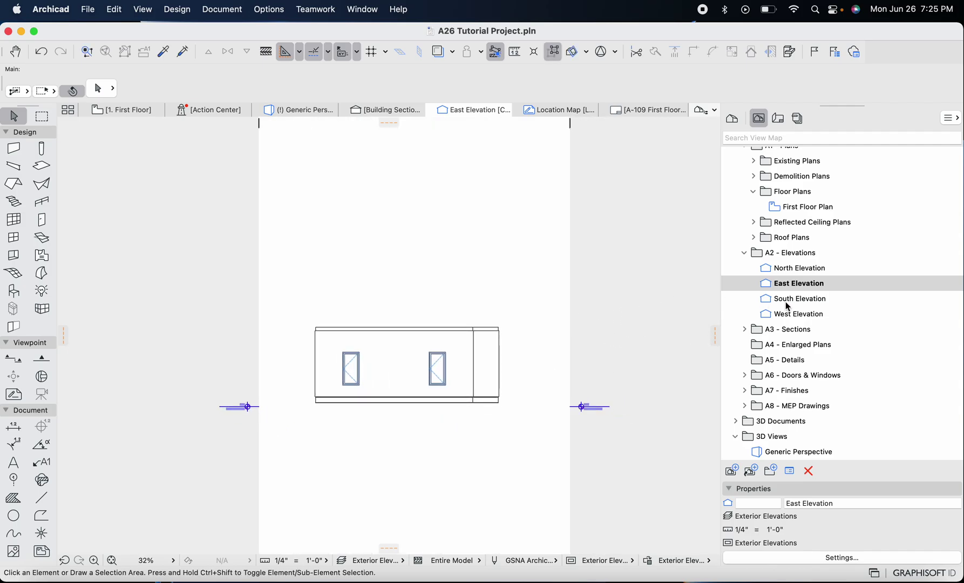
Open Building Section A from A3 - Sections and pull both of its horizontal boundaries in toward the building
left_click(744, 329)
scroll(751, 331, "down", 1)
double_click(809, 323)
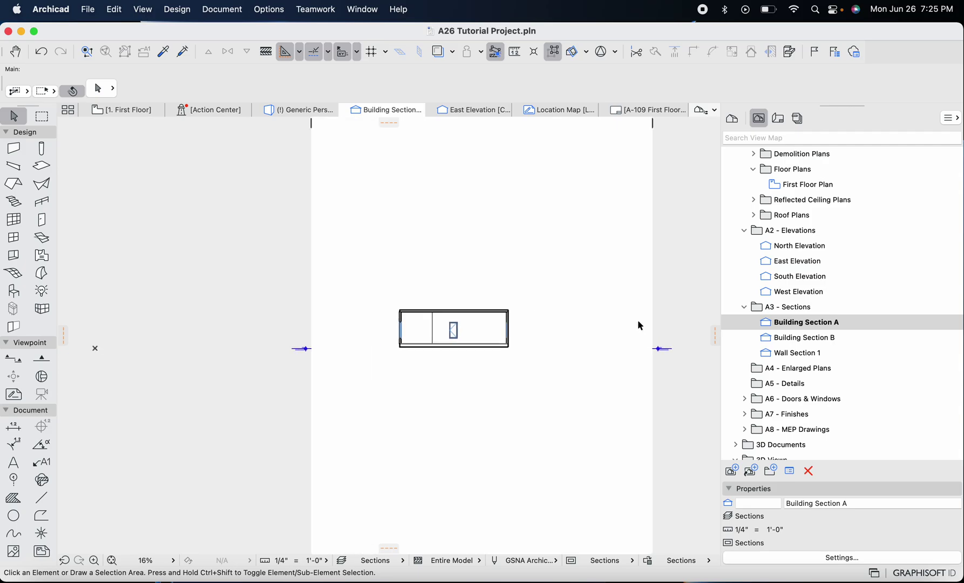
scroll(638, 324, "up", 5)
scroll(656, 325, "down", 3)
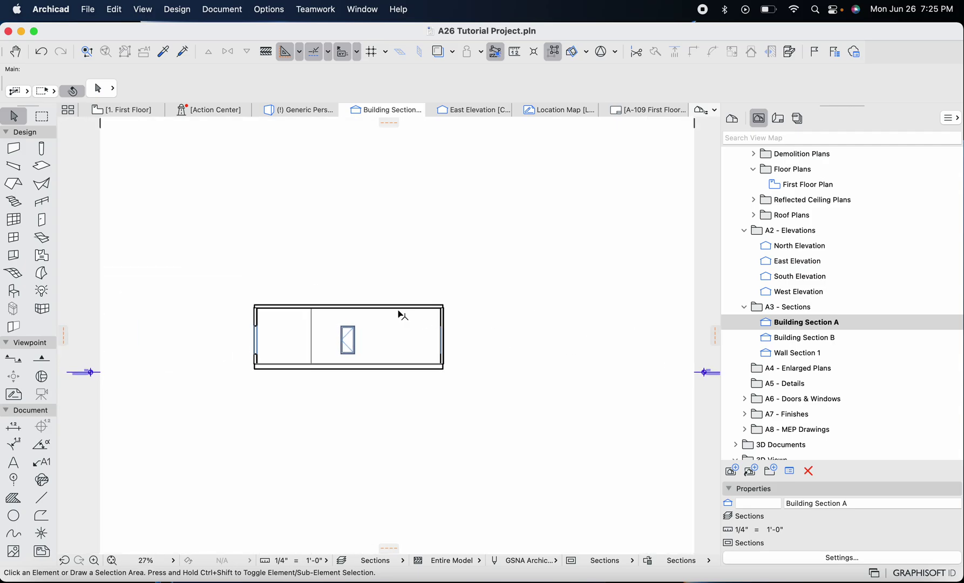
scroll(399, 314, "up", 4)
scroll(398, 314, "down", 5)
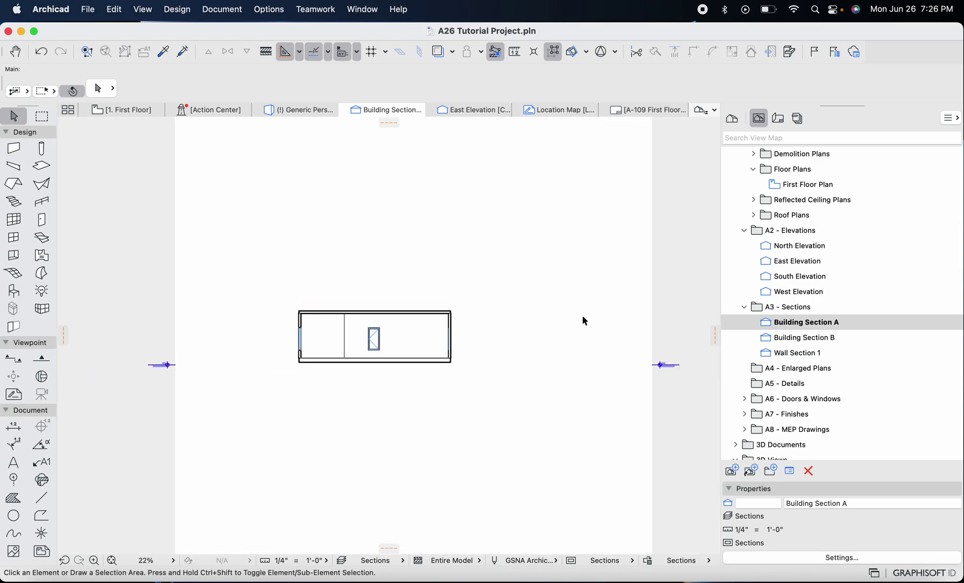
left_click_drag(656, 337, 513, 333)
left_click_drag(179, 298, 277, 305)
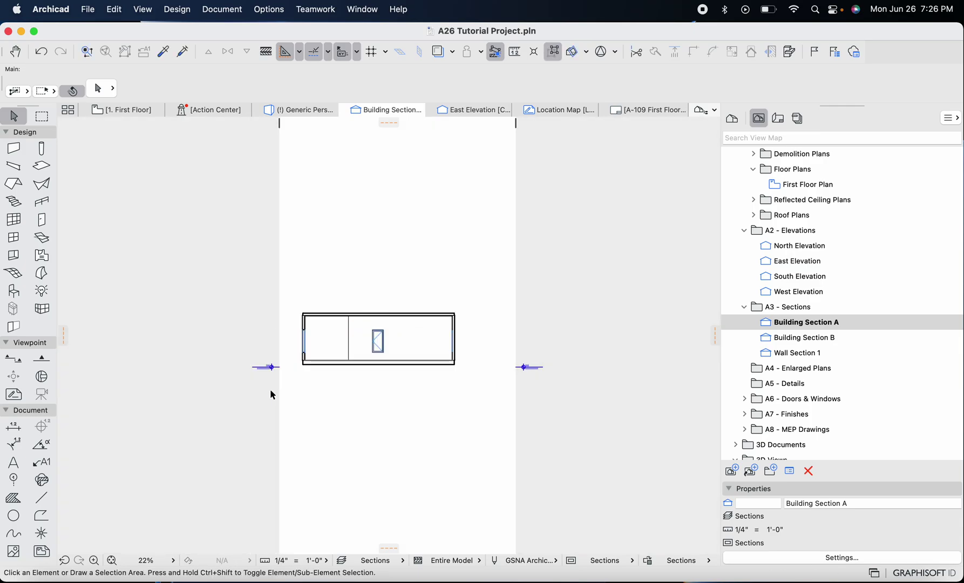
Examine the First Floor level markers at both ends of Building Section A in relation to the floor slab
scroll(270, 389, "up", 5)
scroll(270, 388, "up", 5)
scroll(270, 388, "right", 4)
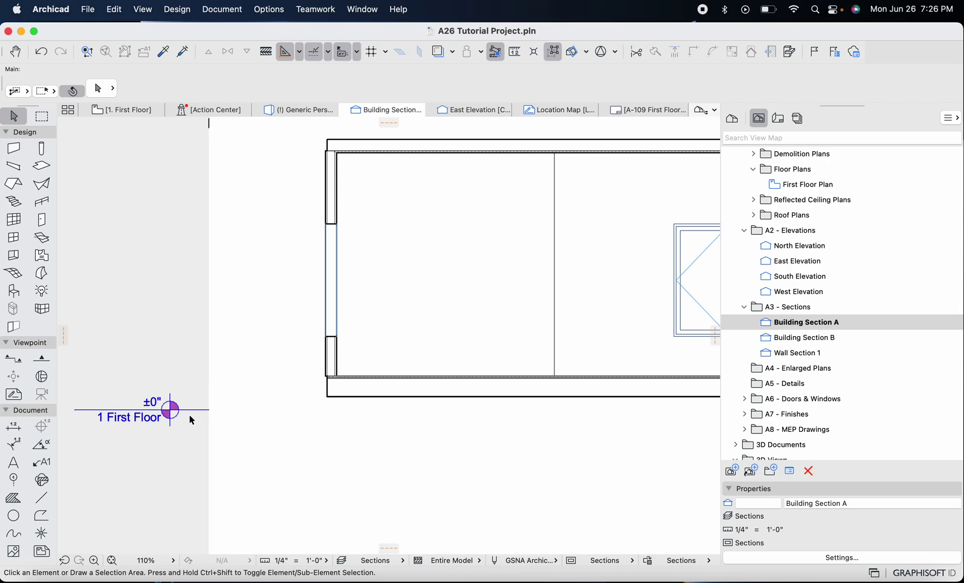
scroll(176, 384, "down", 3)
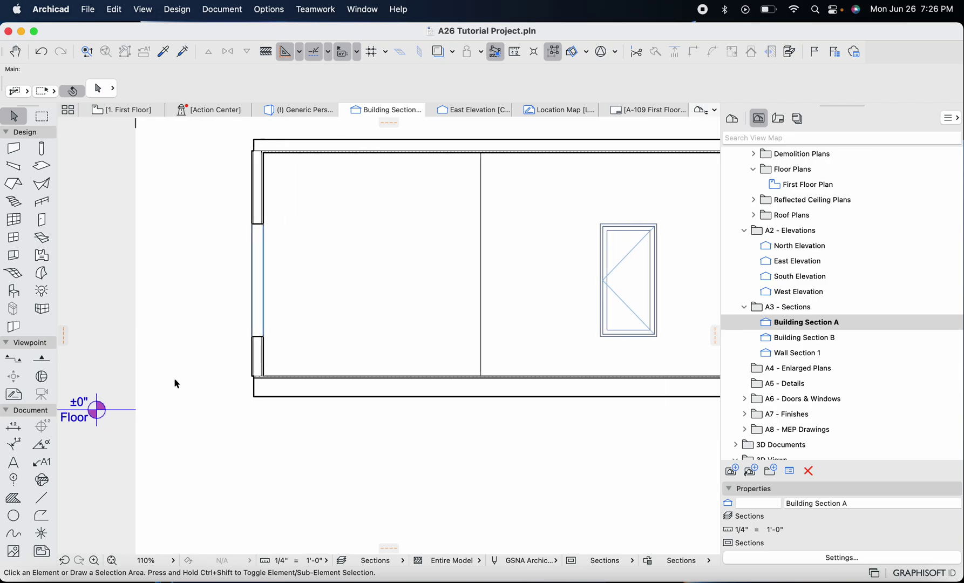
scroll(338, 373, "down", 2)
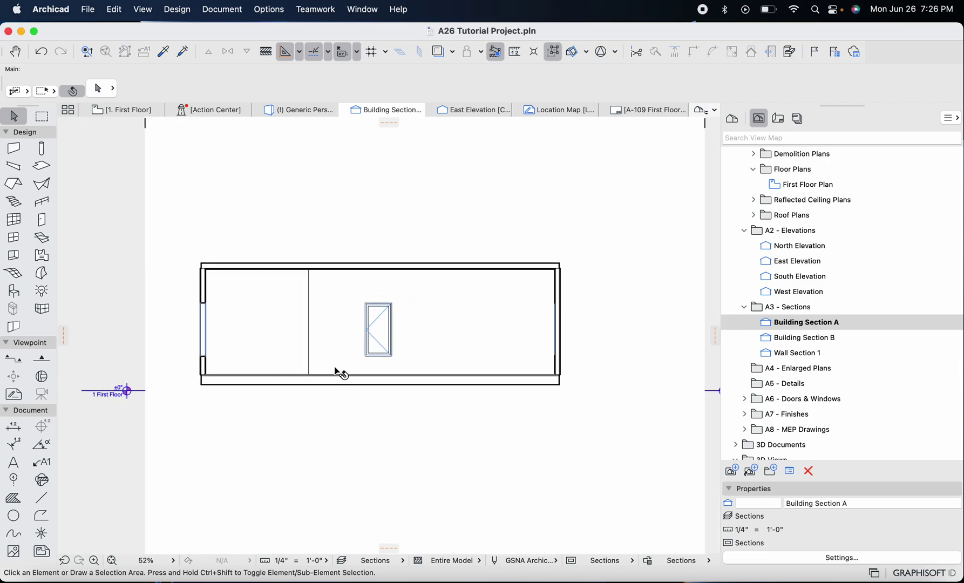
scroll(642, 365, "right", 3)
scroll(637, 363, "right", 1)
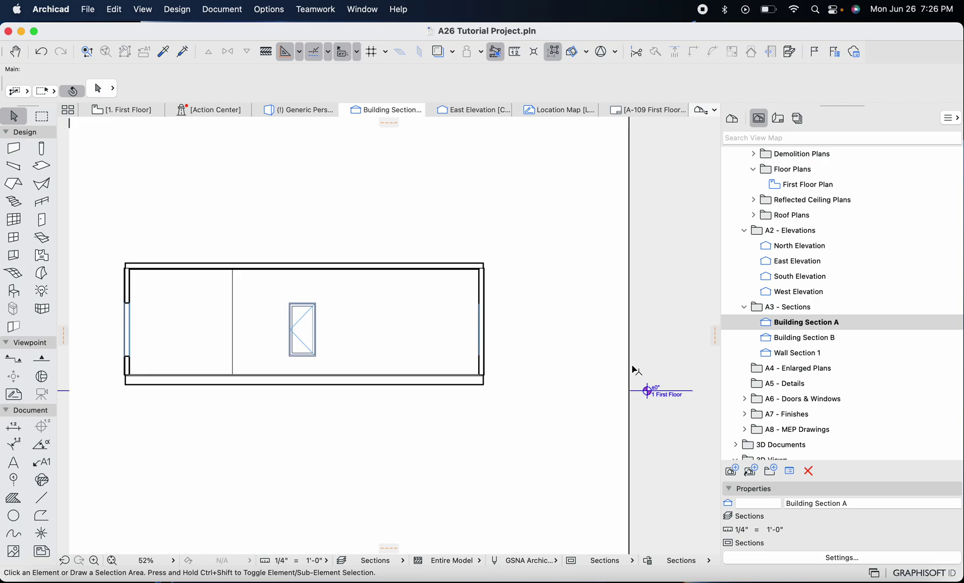
Open the First Floor plan and insert a story named "new" above it in Story Settings
left_click(734, 121)
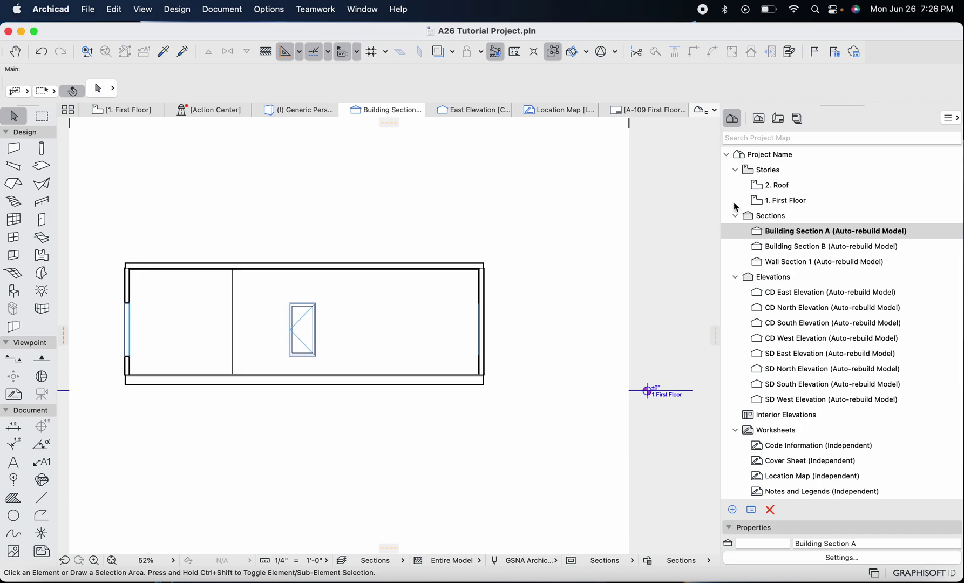
double_click(784, 202)
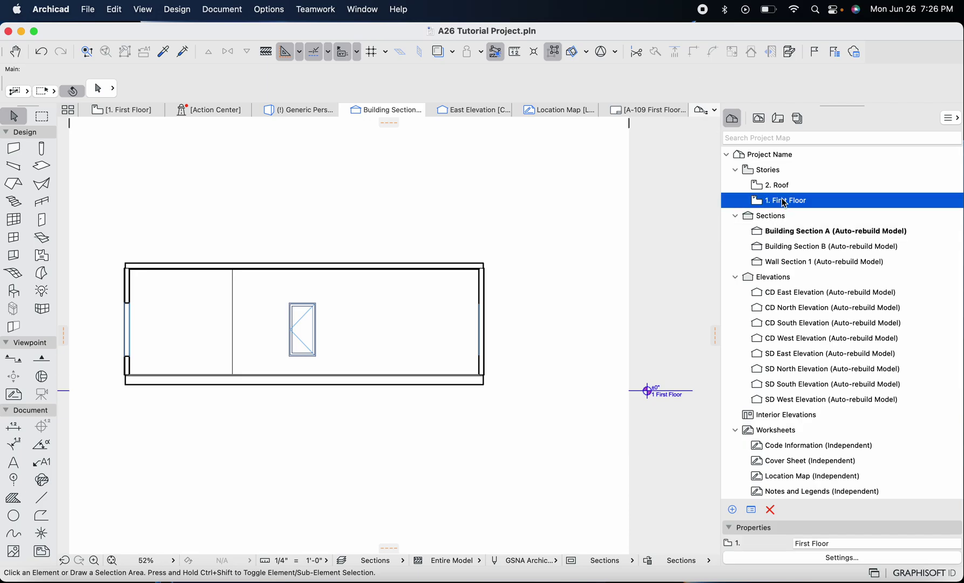
right_click(783, 203)
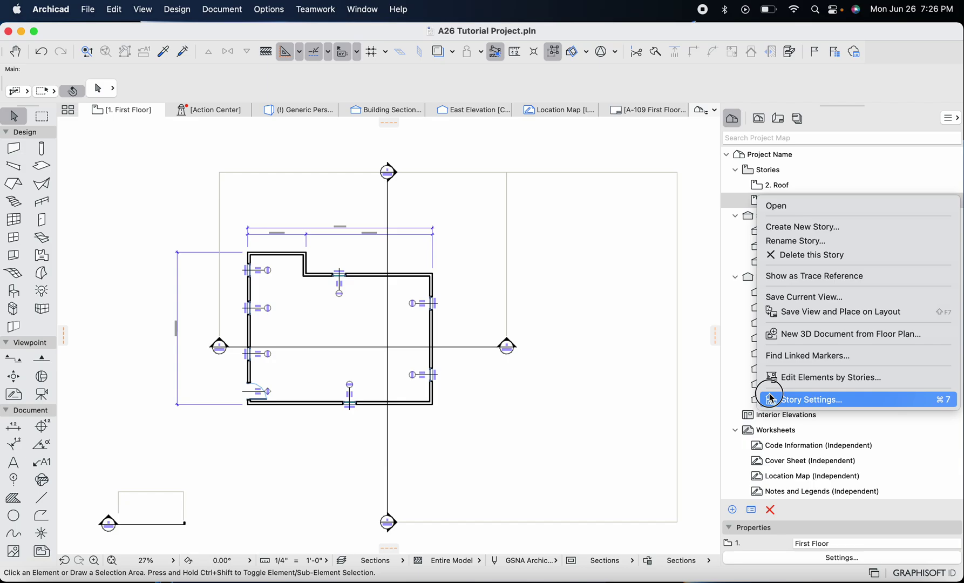
left_click(809, 399)
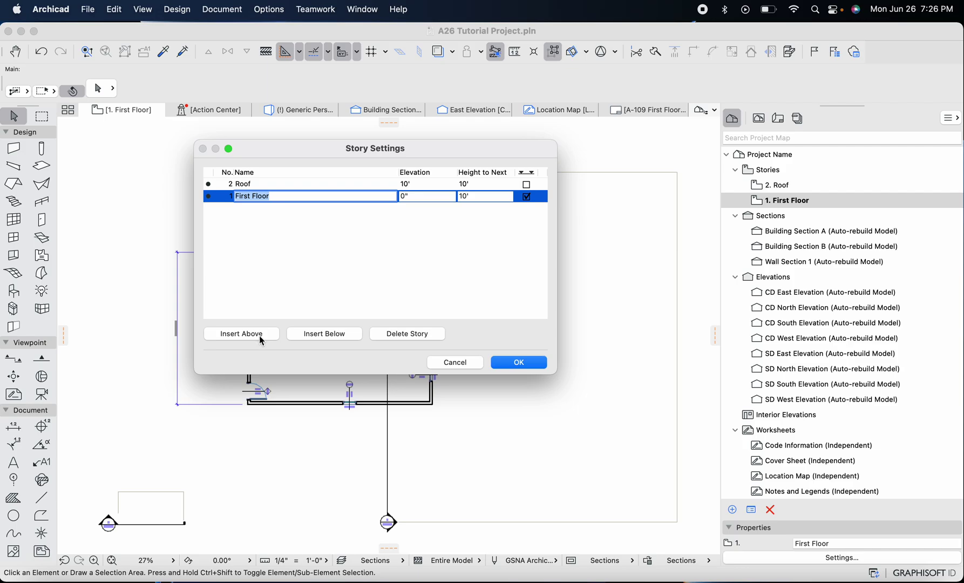
left_click(243, 334)
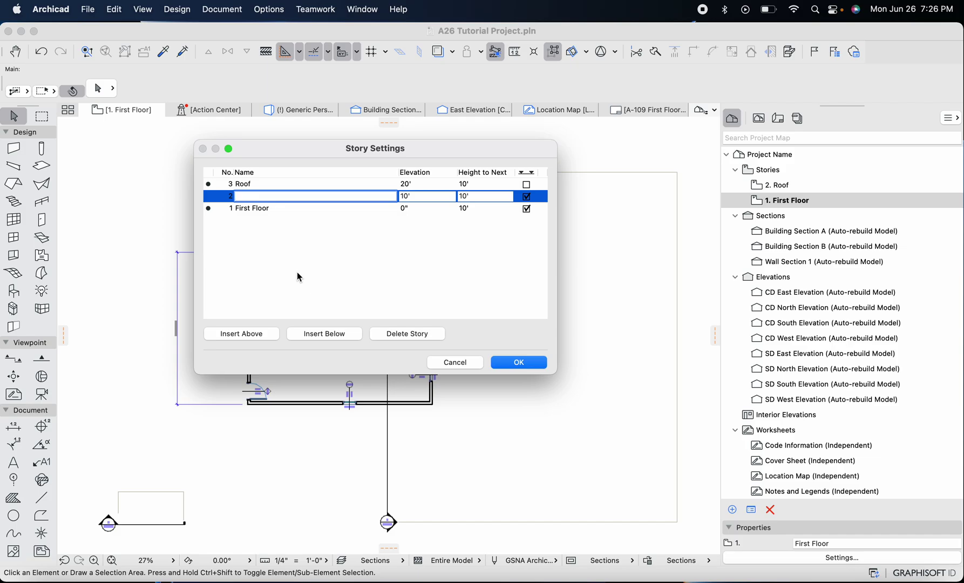
type("new")
Rename story 1 as NG and the story above it as First Floor
left_click(297, 211)
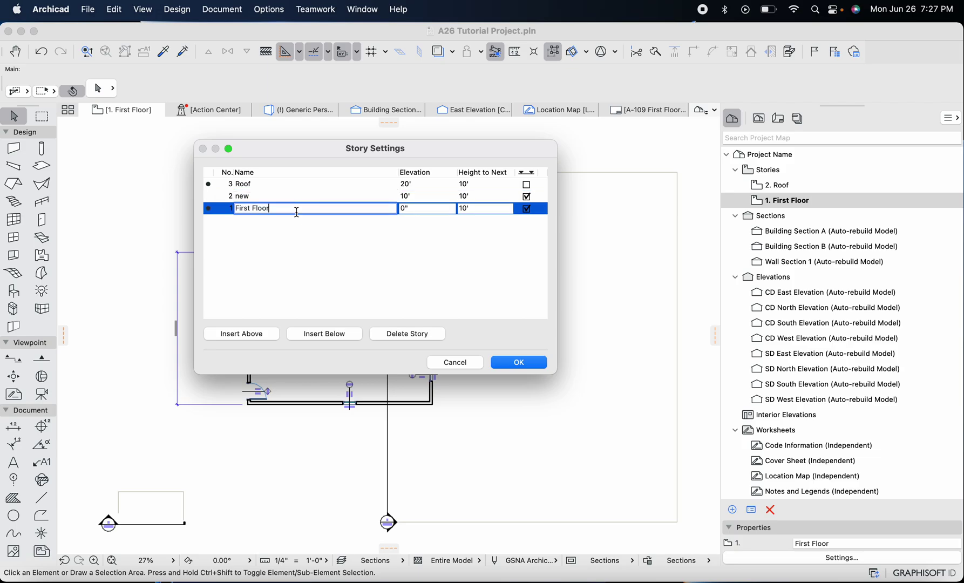
triple_click(297, 212)
type("NG")
left_click(300, 196)
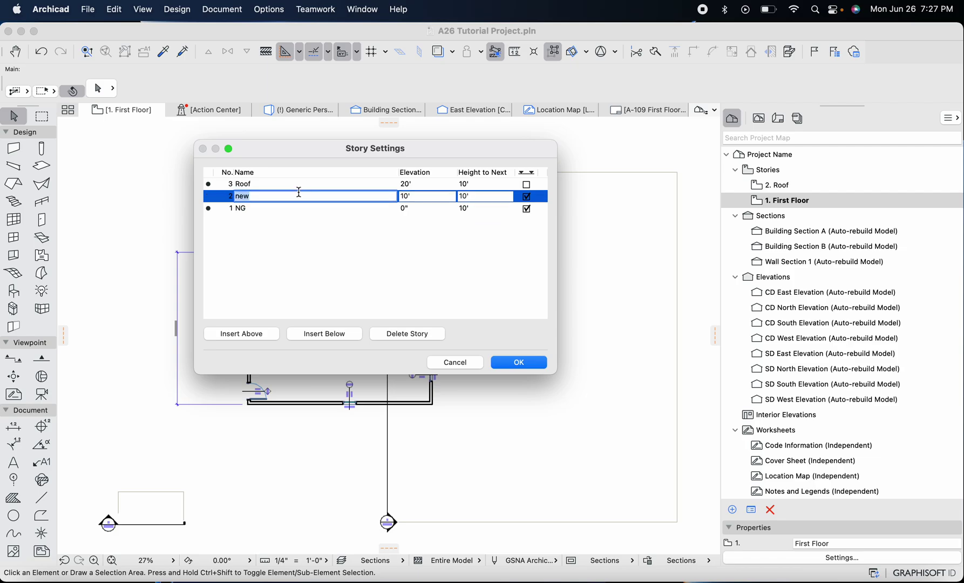
type("First Floor")
key("super+a")
Set the NG story's height to next to 1'-6"
left_click(479, 207)
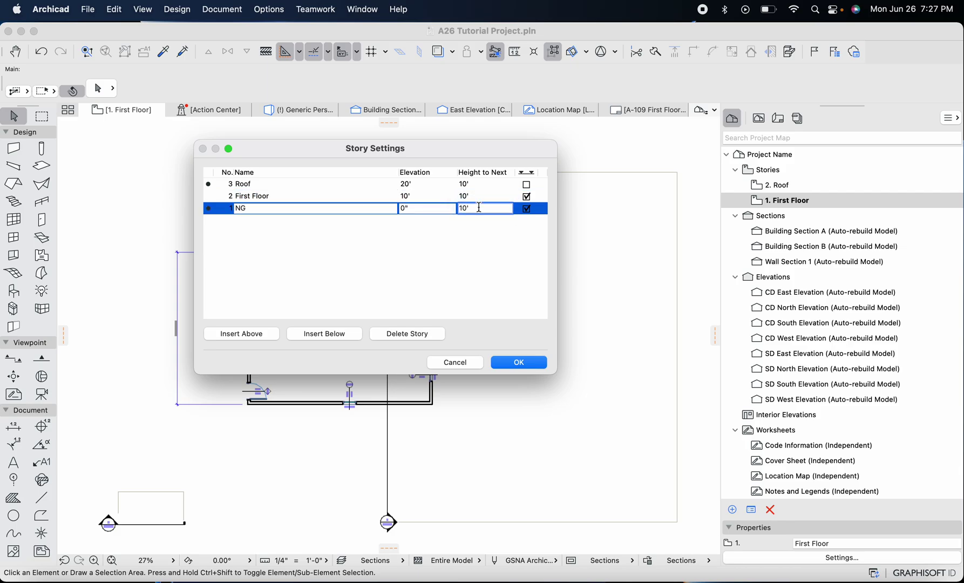
left_click_drag(480, 208, 460, 207)
type("1")
key("Return")
Set the First Floor's height to next to 8', turn on the Roof story's level lines and apply the story settings
left_click(472, 198)
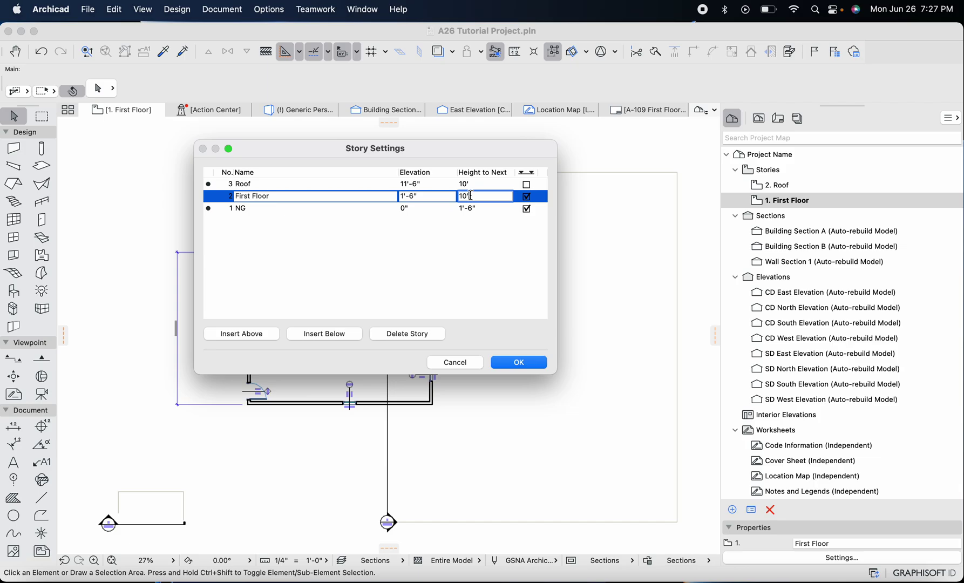
type("8")
key("Return")
left_click(527, 186)
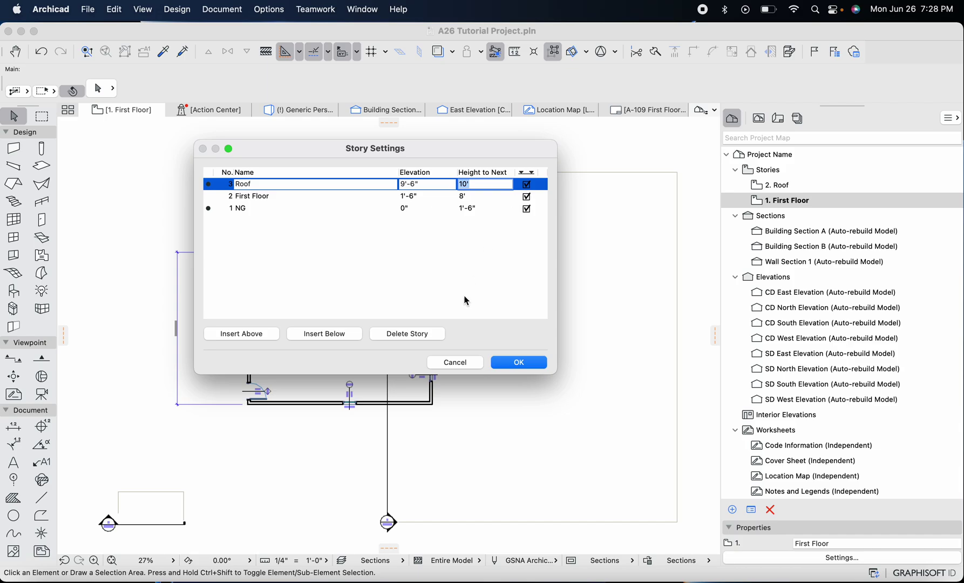
left_click(522, 364)
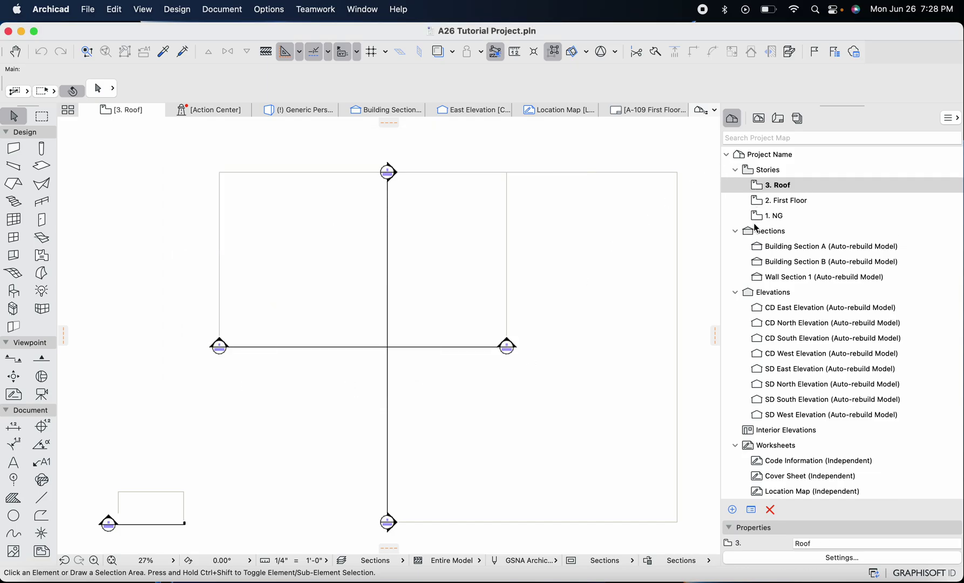
Open Building Section A and examine the NG, First Floor and Roof level markers in relation to the slab, walls and roof
double_click(793, 253)
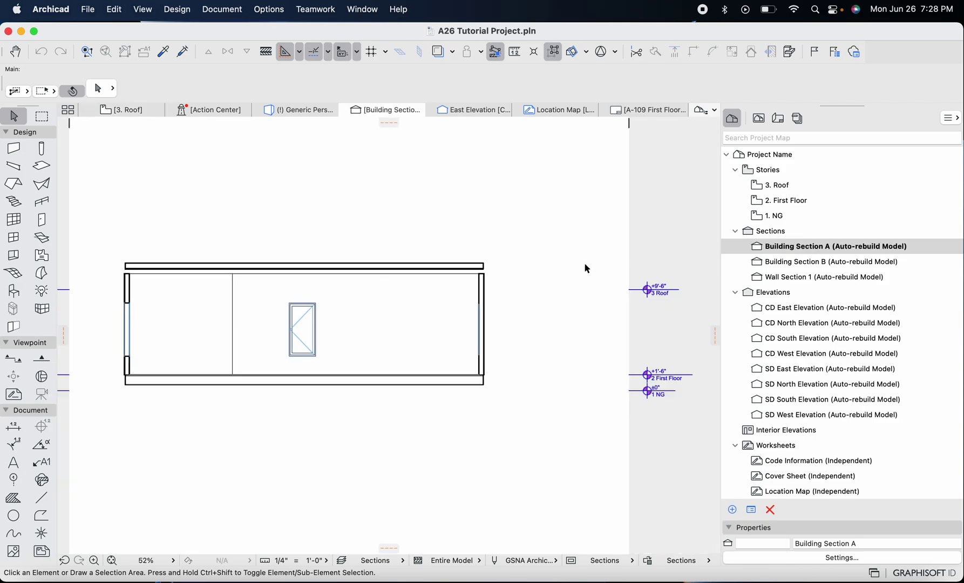
scroll(618, 286, "up", 5)
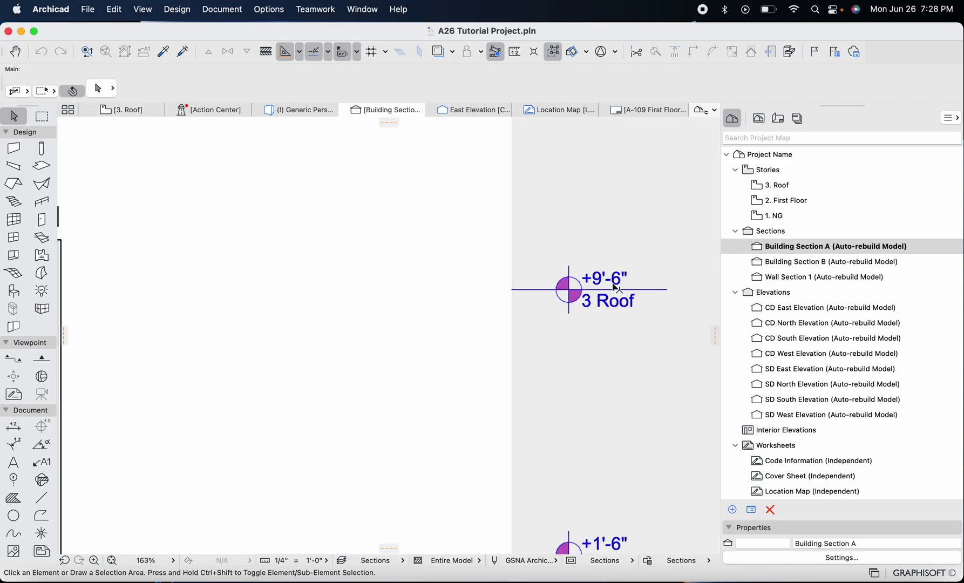
scroll(615, 288, "down", 1)
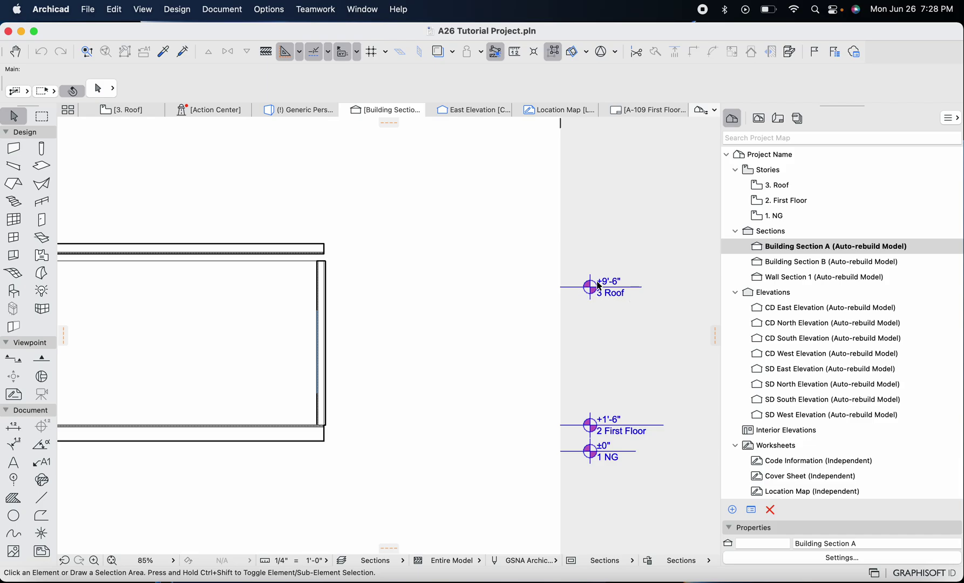
scroll(618, 283, "left", 2)
scroll(618, 283, "down", 3)
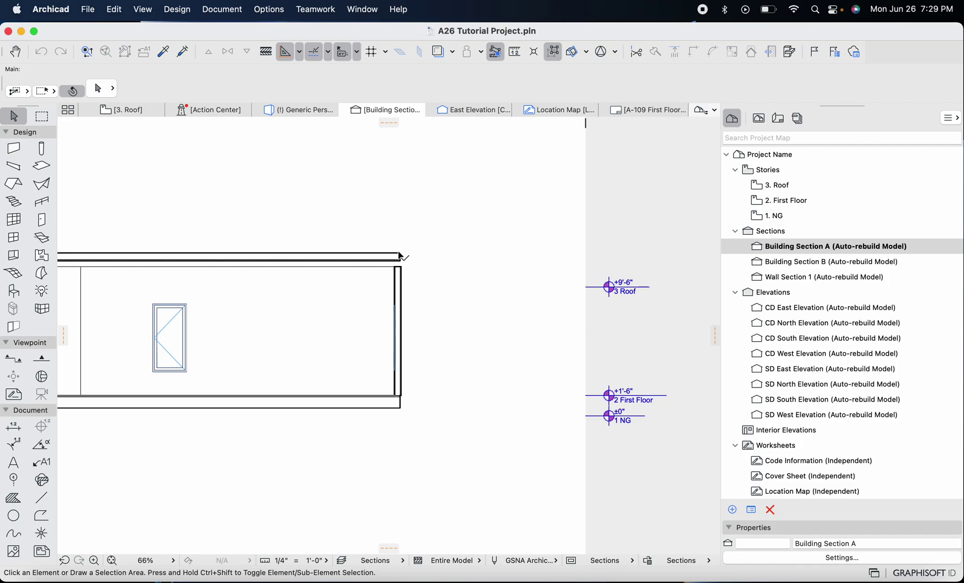
scroll(407, 255, "up", 5)
scroll(404, 259, "down", 7)
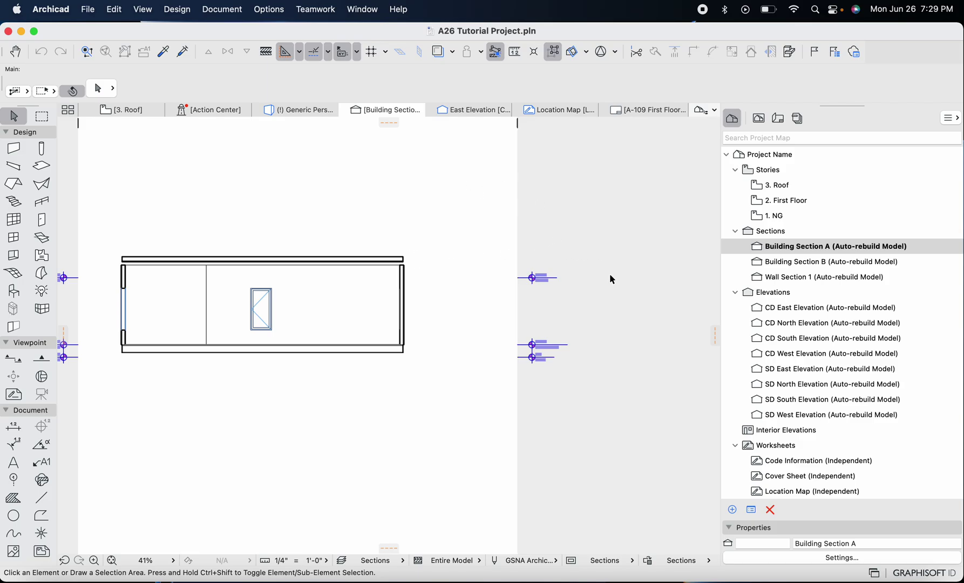
Reopen Story Settings, rename the Roof story as Ceiling and set its height to next to 7"
left_click(758, 121)
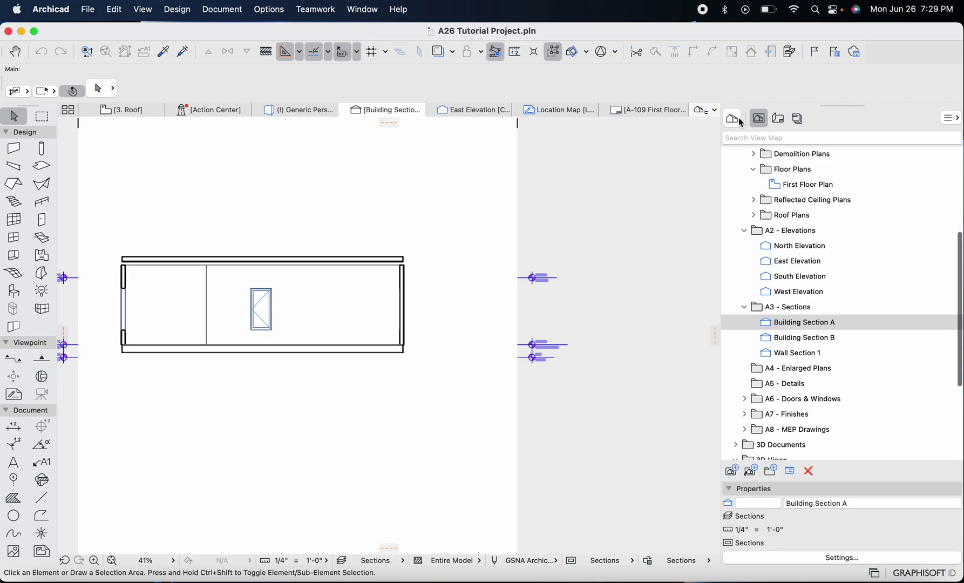
scroll(785, 220, "up", 10)
left_click(732, 119)
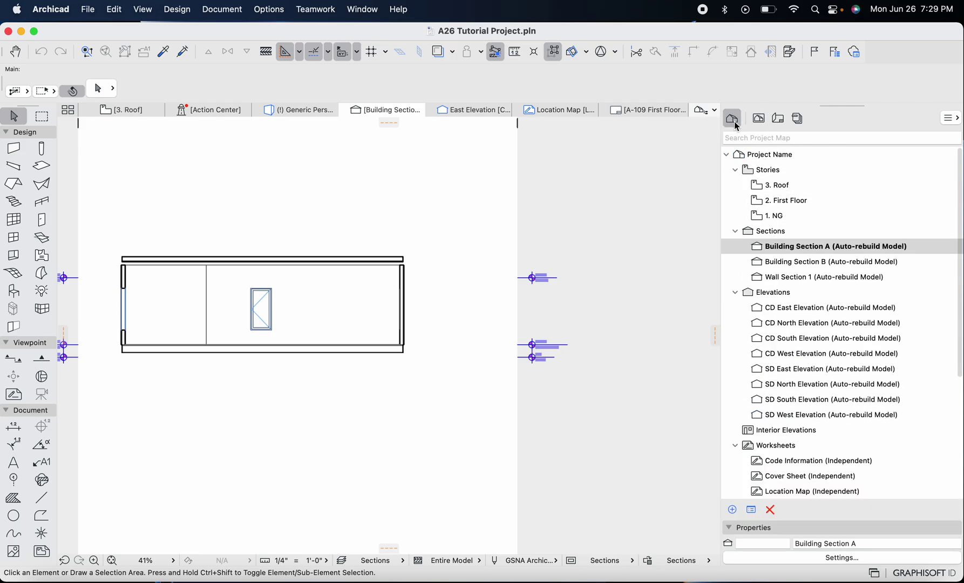
right_click(770, 186)
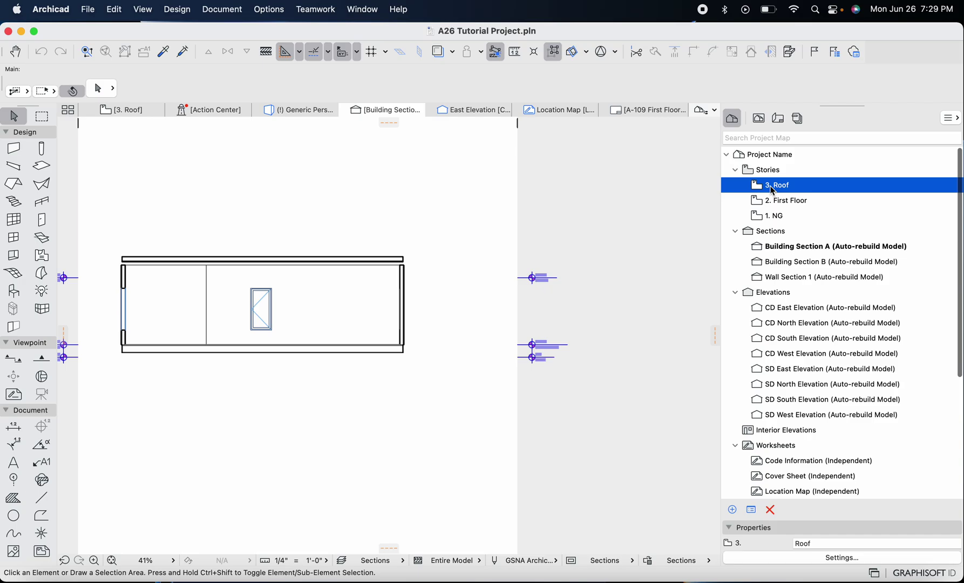
left_click(780, 388)
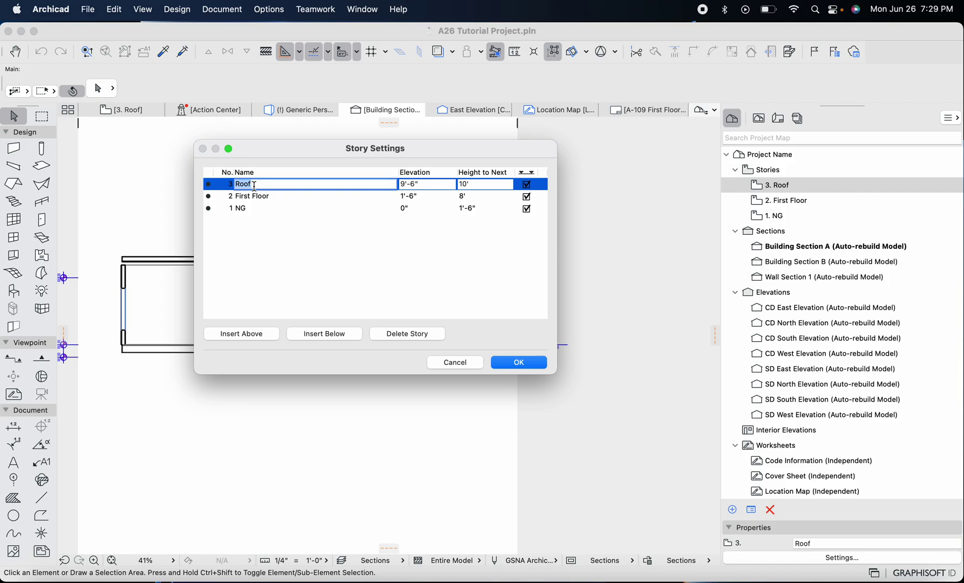
type("Ceiling")
left_click(454, 183)
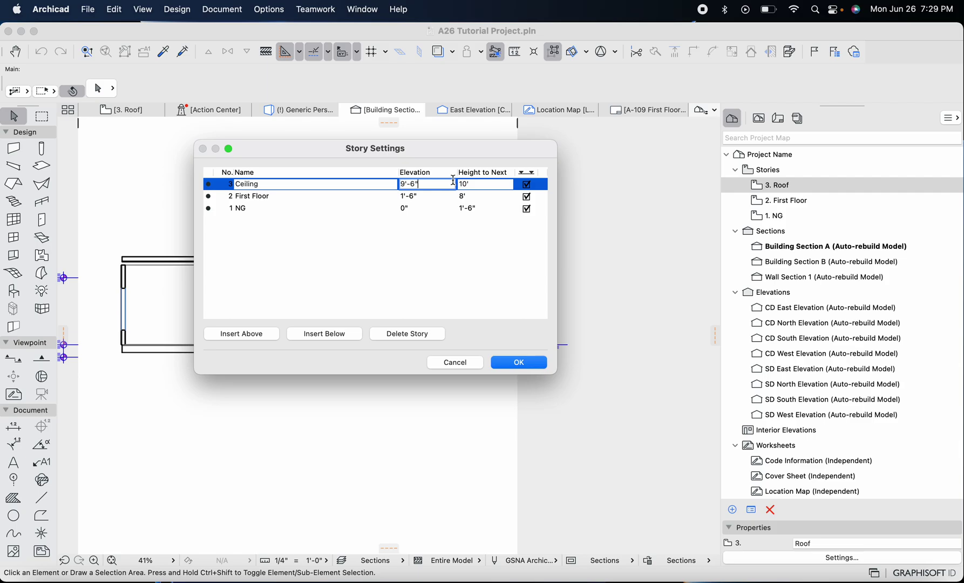
key("Tab")
type("7\"")
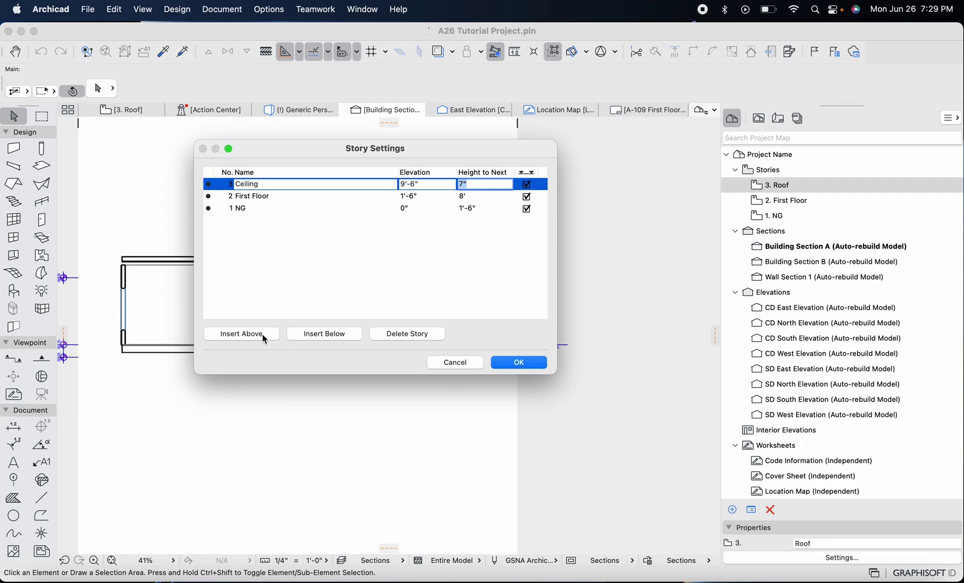
Insert a story named Attic above Ceiling with a height to next of 5'
left_click(263, 335)
left_click(268, 185)
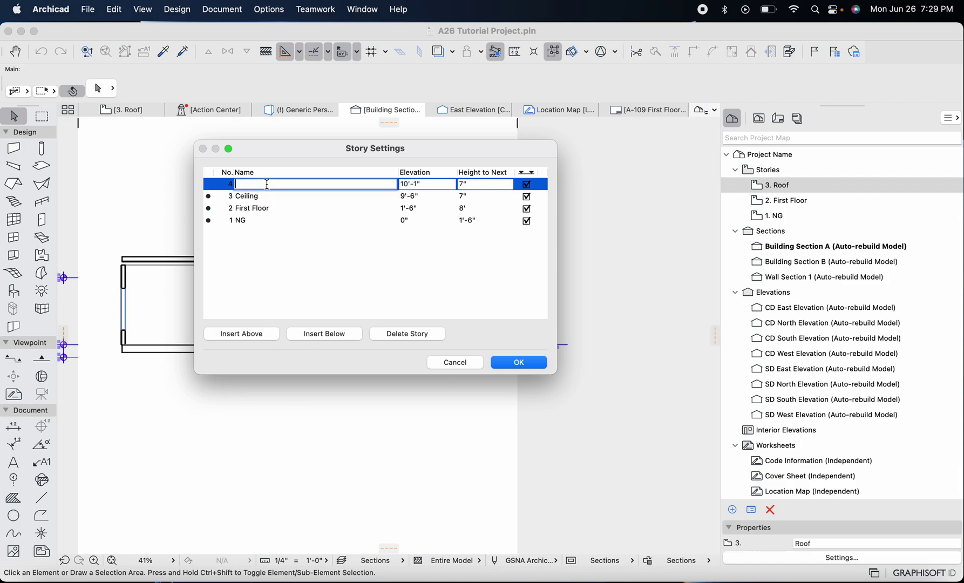
type("Attic")
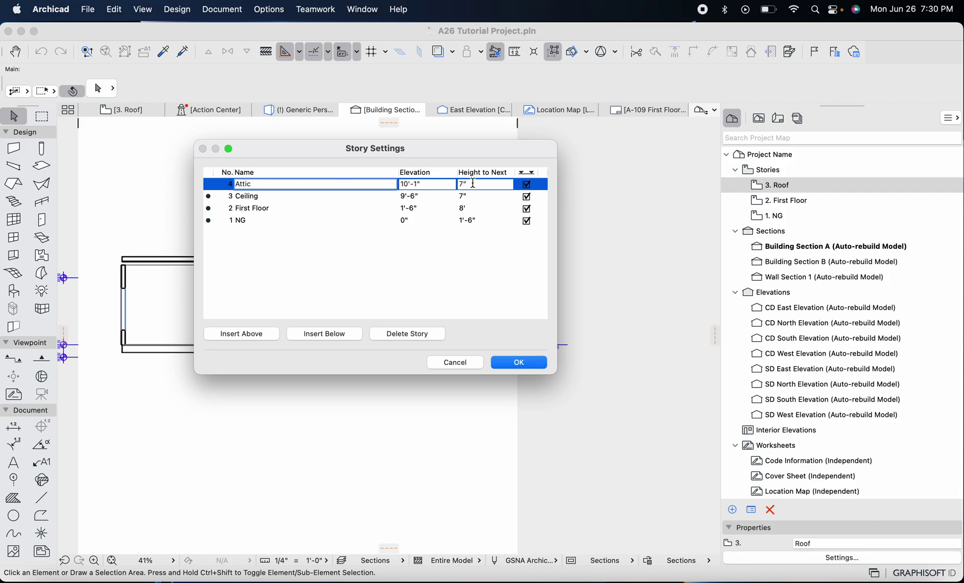
left_click(445, 184)
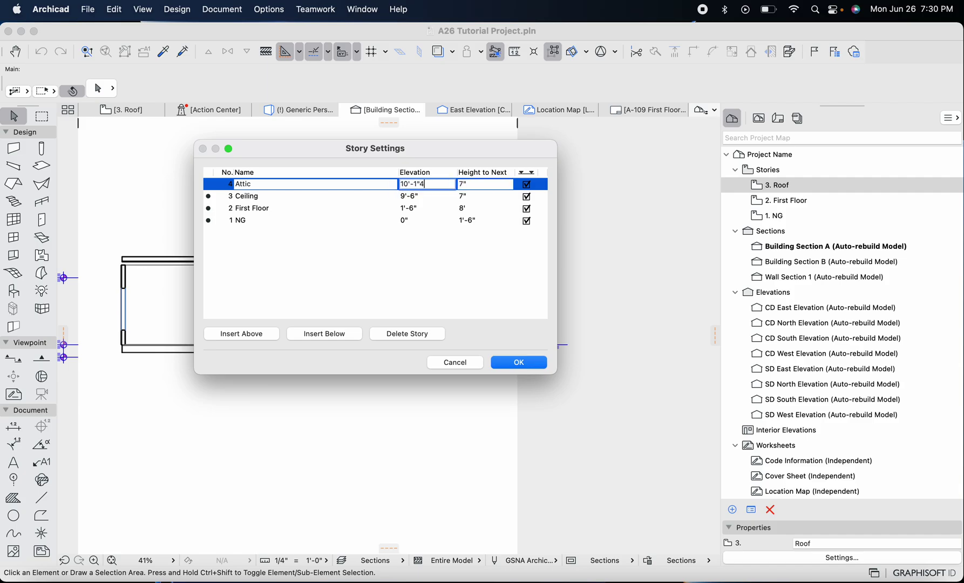
left_click(485, 184)
type("5'")
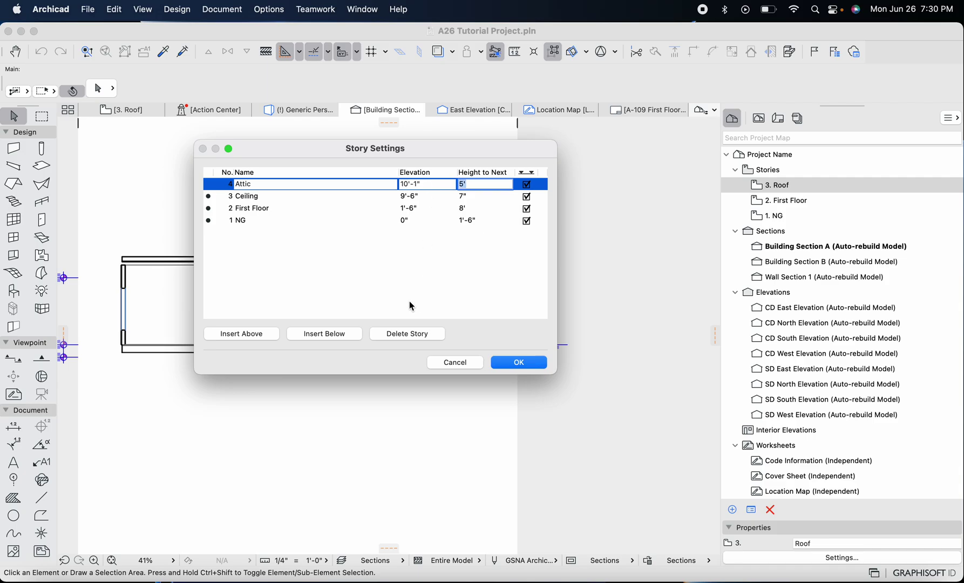
Insert a story named Roof Apex above Attic and apply the story settings
left_click(264, 336)
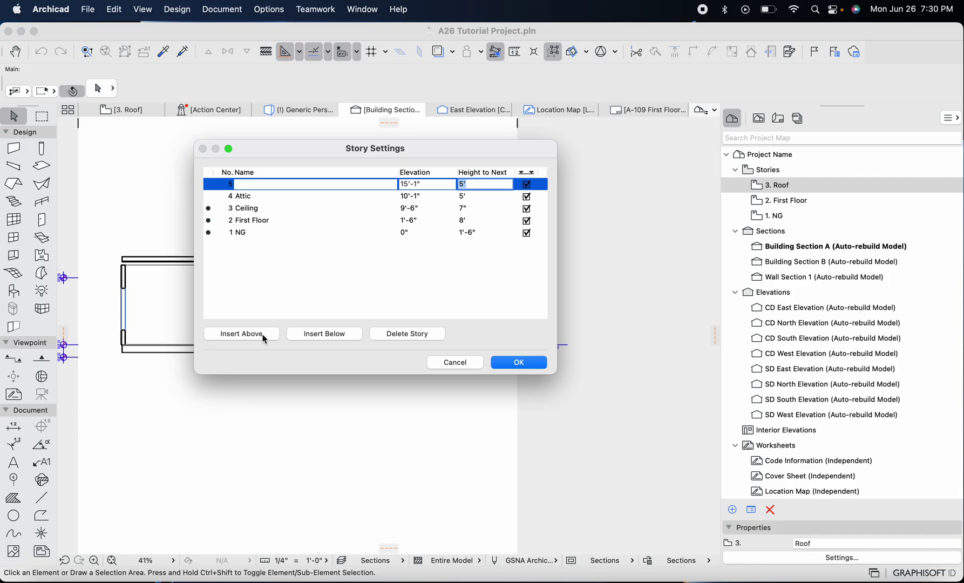
left_click(287, 184)
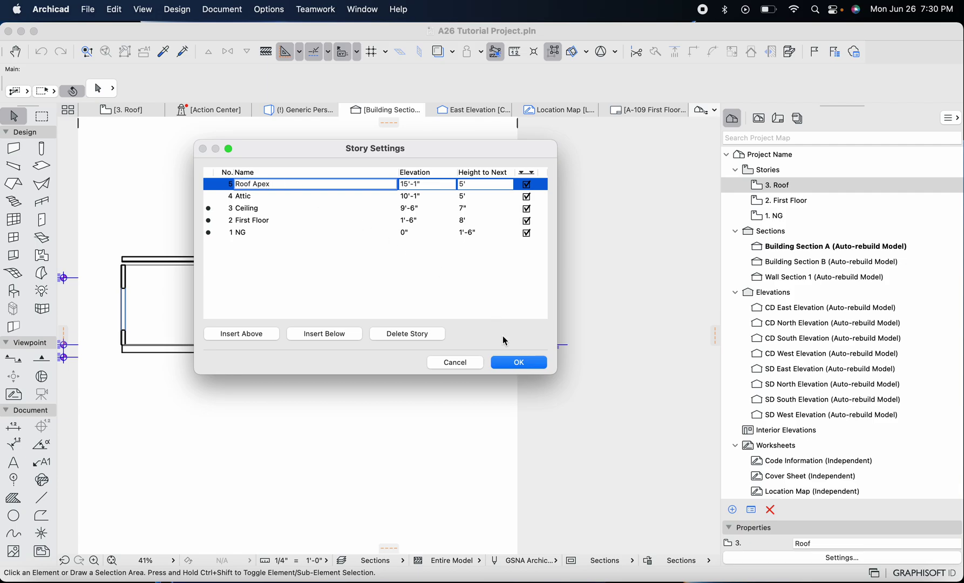
left_click(517, 365)
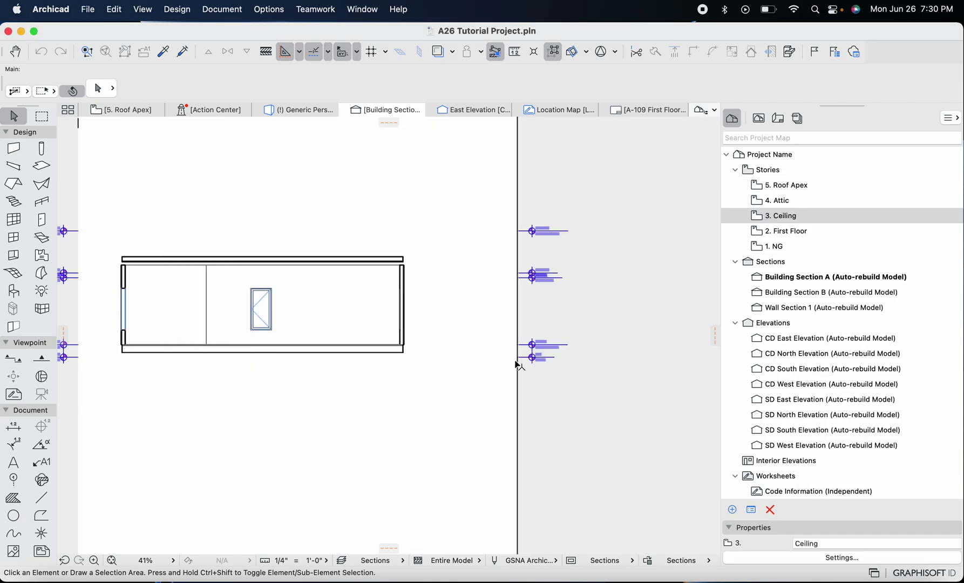
Check the story level markers in Building Section A and move its right-hand boundary closer to the building
scroll(517, 286, "up", 5)
scroll(517, 281, "down", 2)
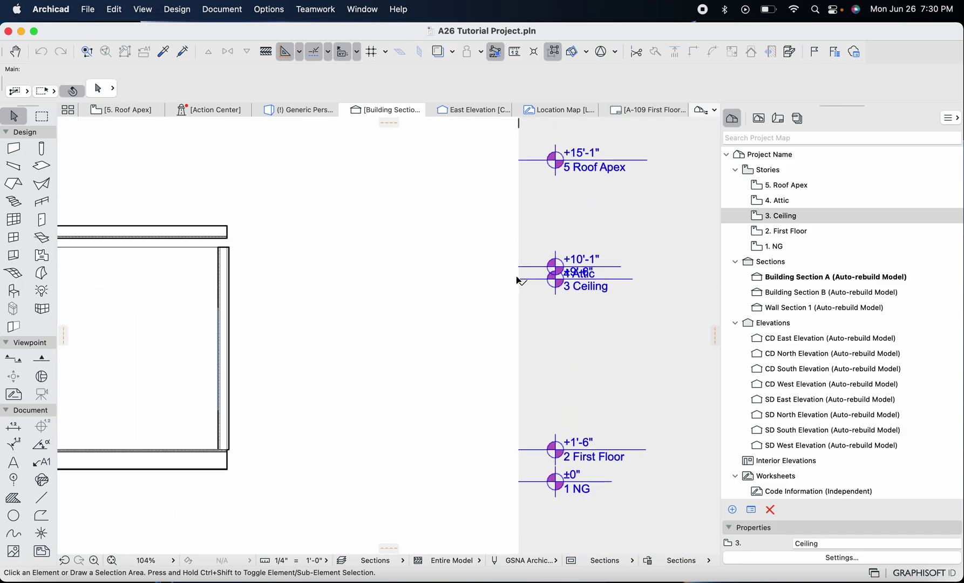
scroll(582, 259, "up", 2)
scroll(564, 271, "down", 3)
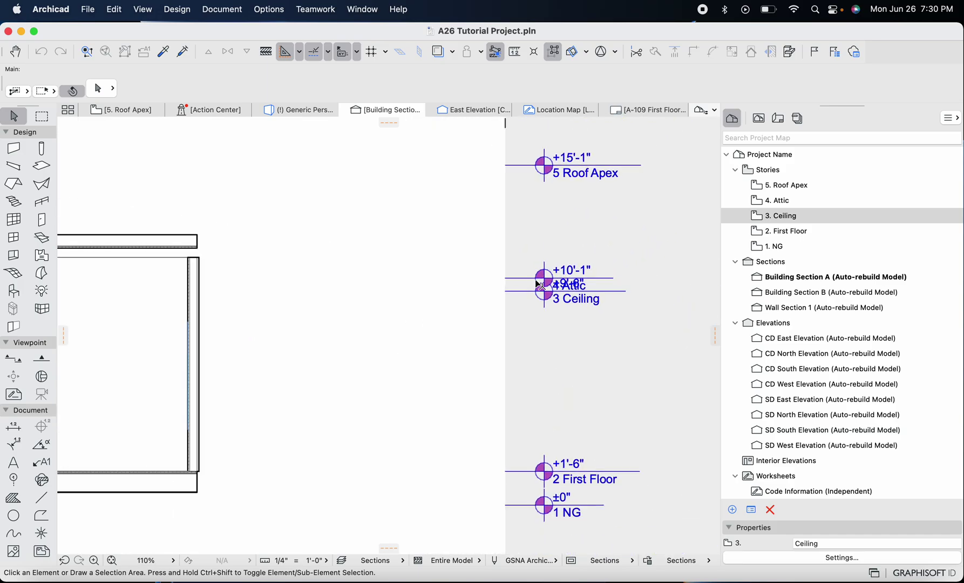
scroll(534, 287, "down", 4)
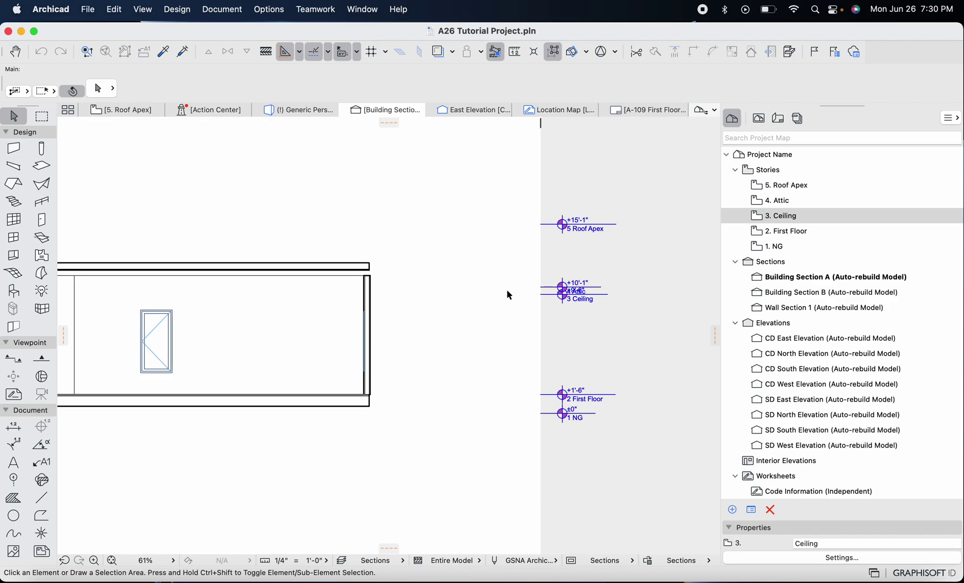
scroll(508, 295, "up", 3)
scroll(508, 295, "down", 3)
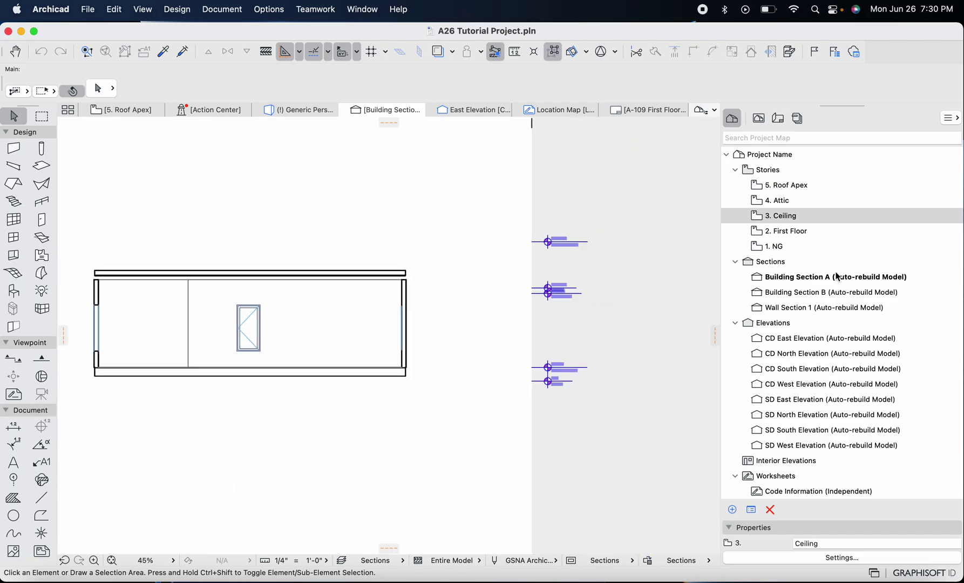
left_click_drag(529, 269, 502, 270)
scroll(503, 271, "down", 2)
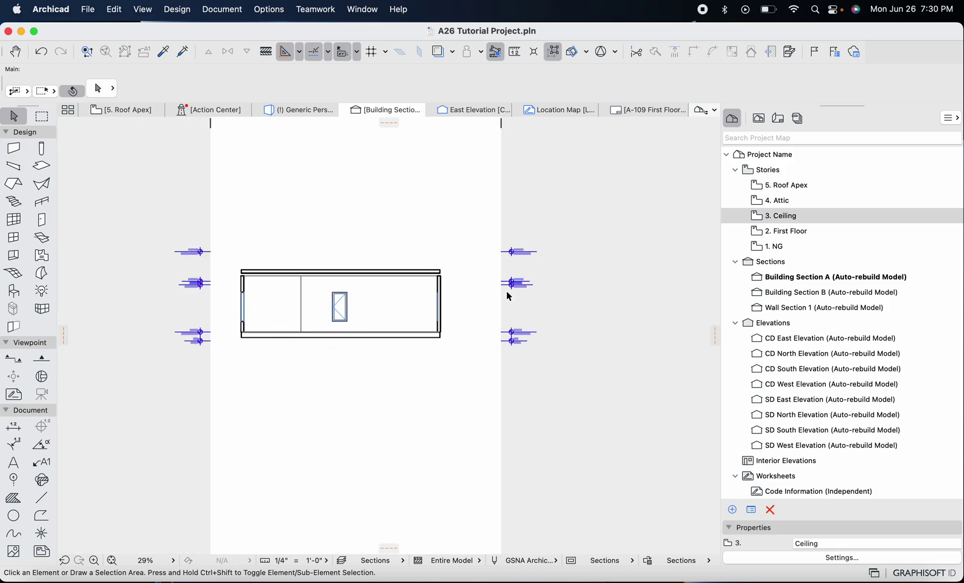
Open the Building Section A view from the A3 - Sections folder of the View Map
left_click(759, 118)
scroll(775, 220, "down", 2)
scroll(399, 321, "up", 2)
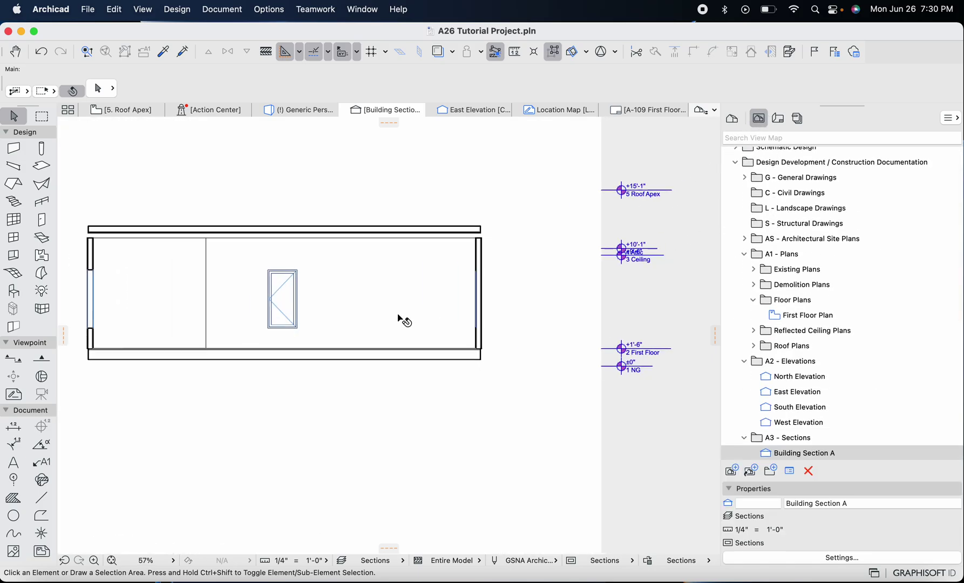
scroll(780, 321, "down", 1)
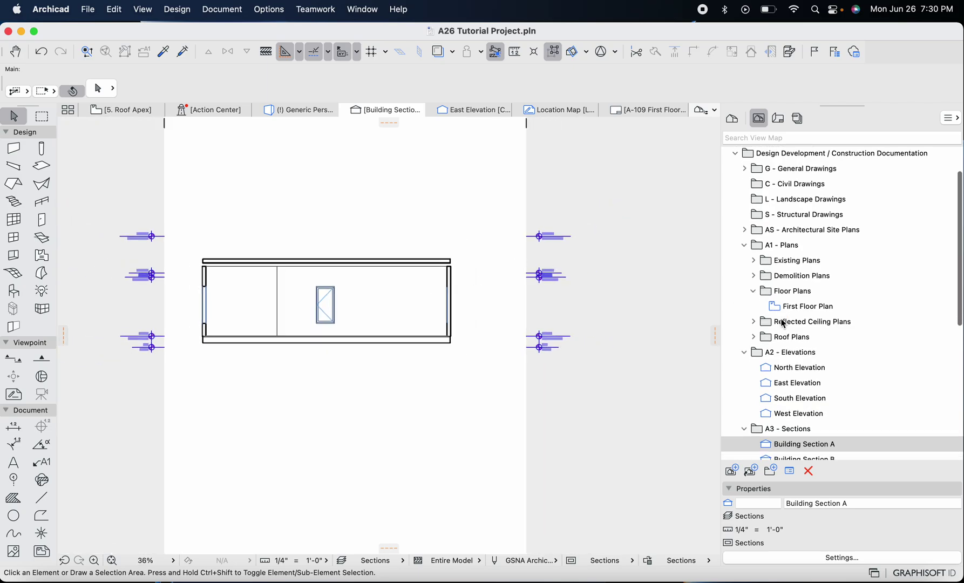
scroll(783, 295, "down", 3)
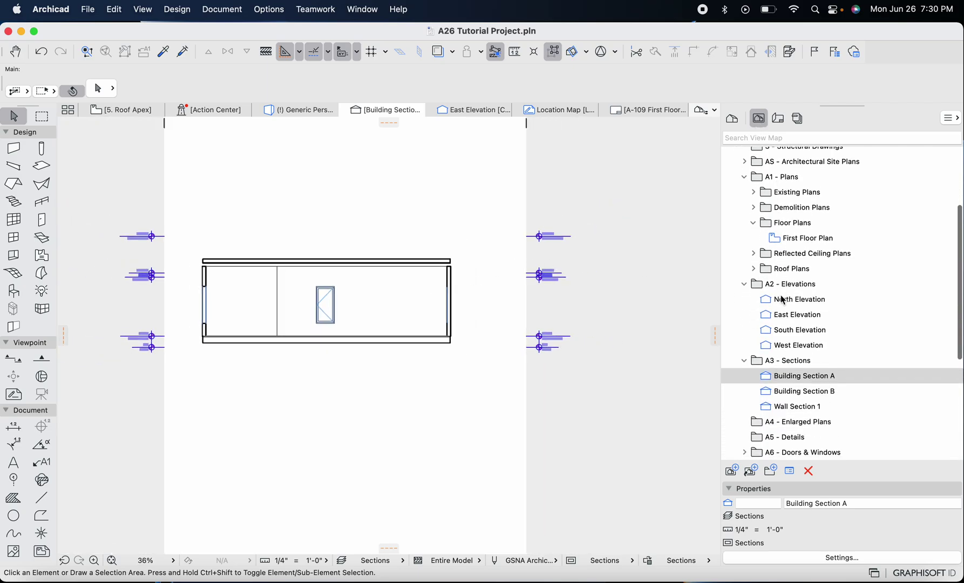
scroll(789, 389, "down", 1)
double_click(792, 363)
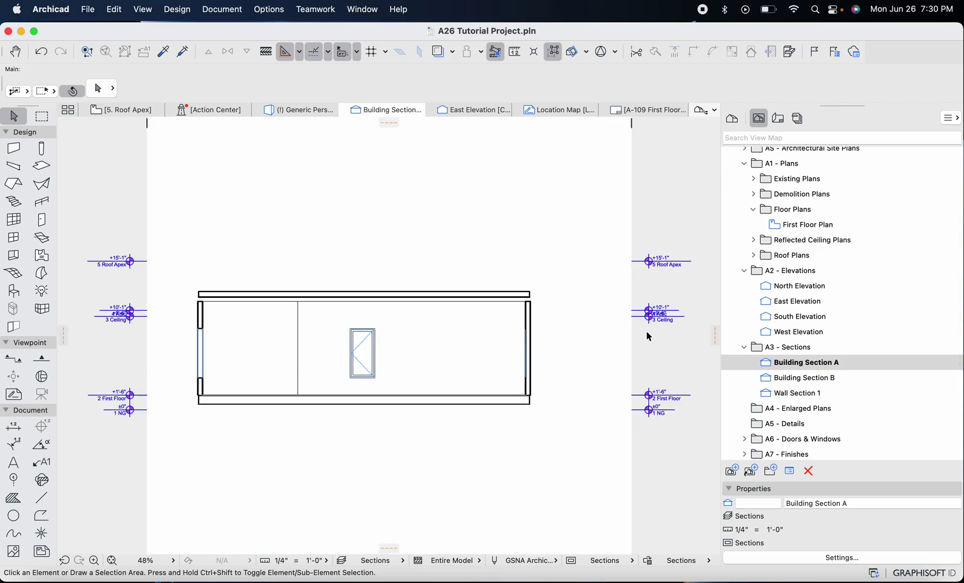
right_click(782, 362)
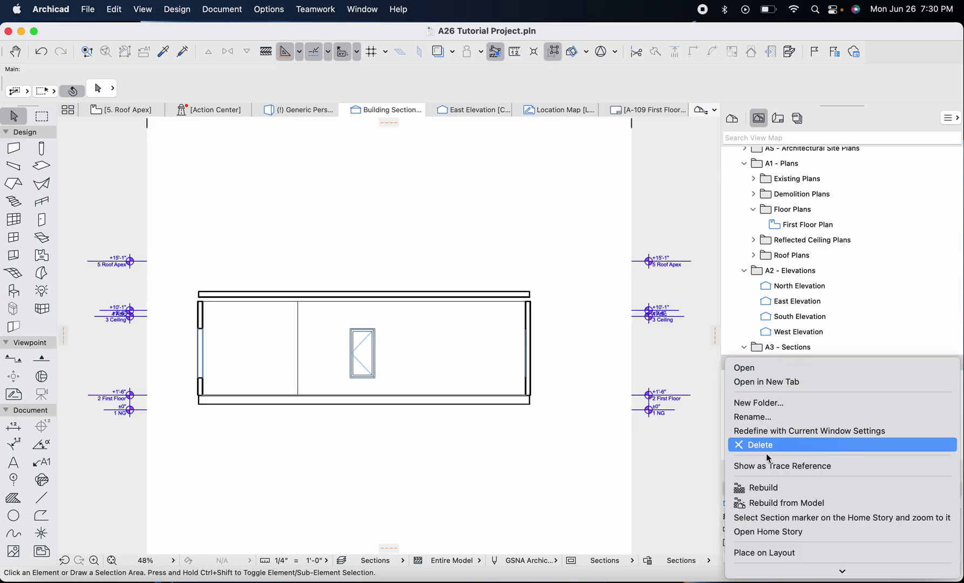
scroll(841, 459, "down", 2)
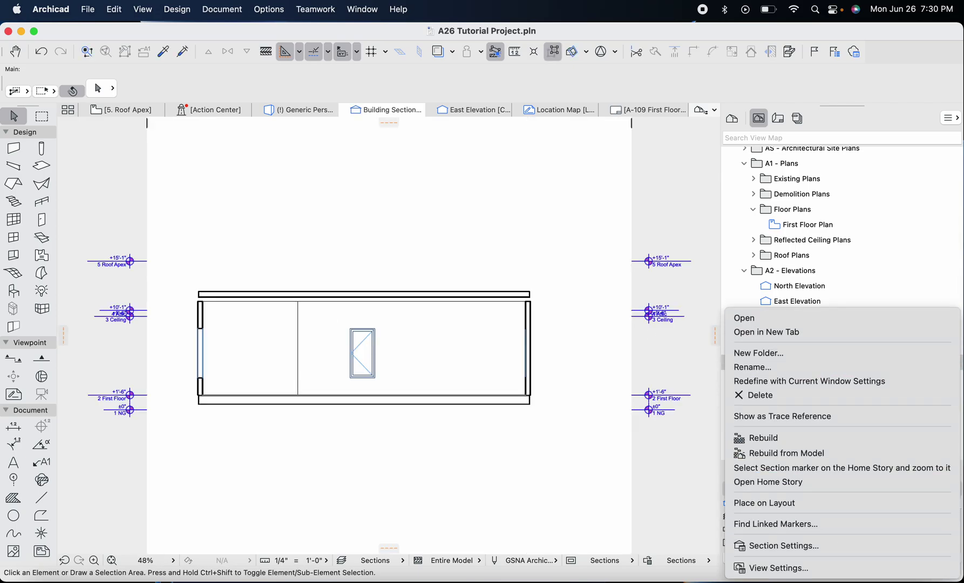
left_click(772, 569)
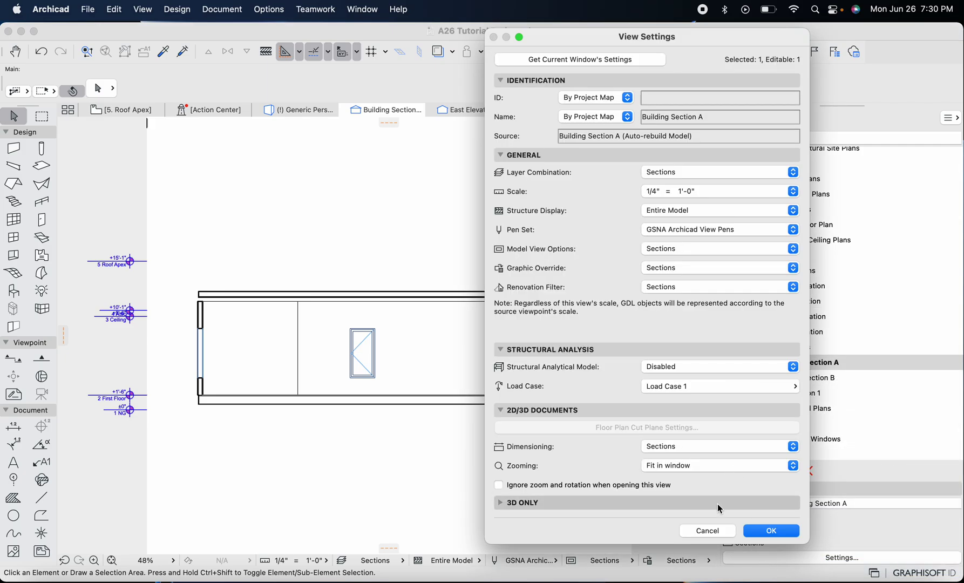
left_click(702, 537)
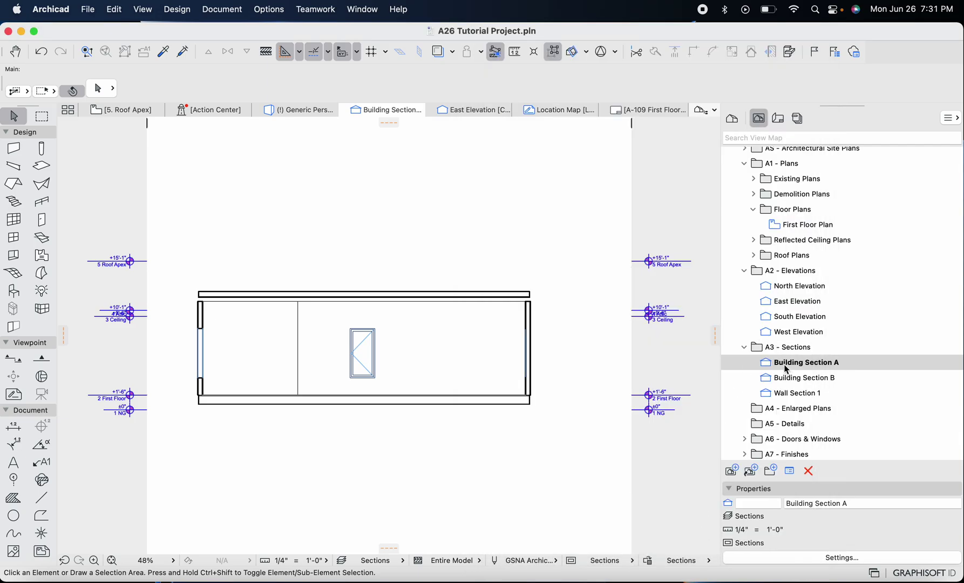
Open the section settings of Building Section A and review the Model Appearance options
right_click(786, 369)
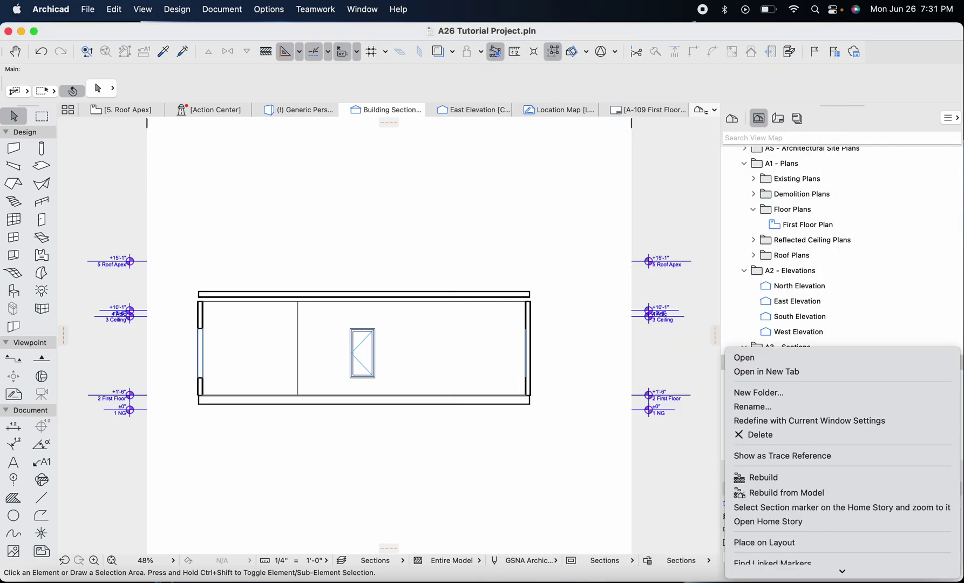
left_click(807, 548)
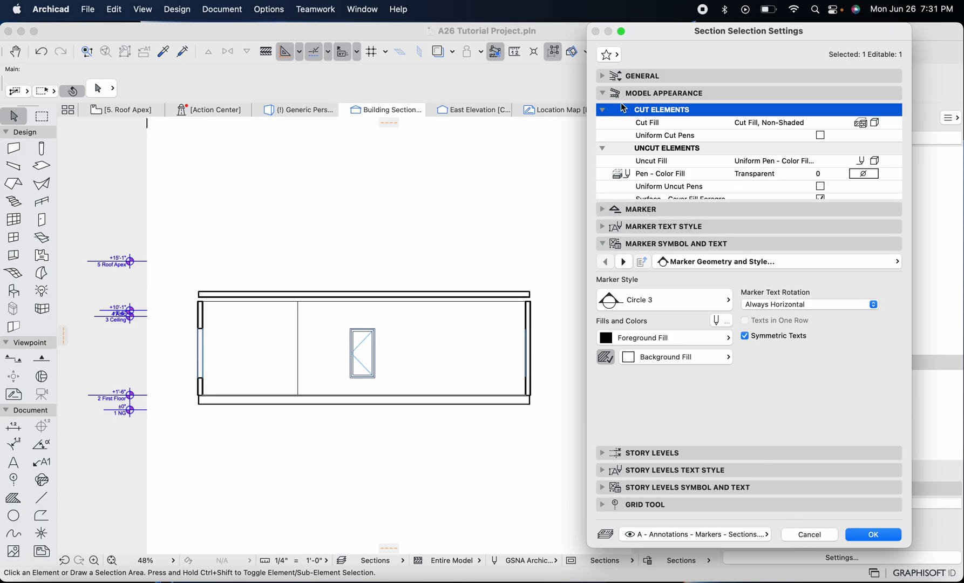
scroll(619, 132, "down", 5)
scroll(657, 135, "up", 5)
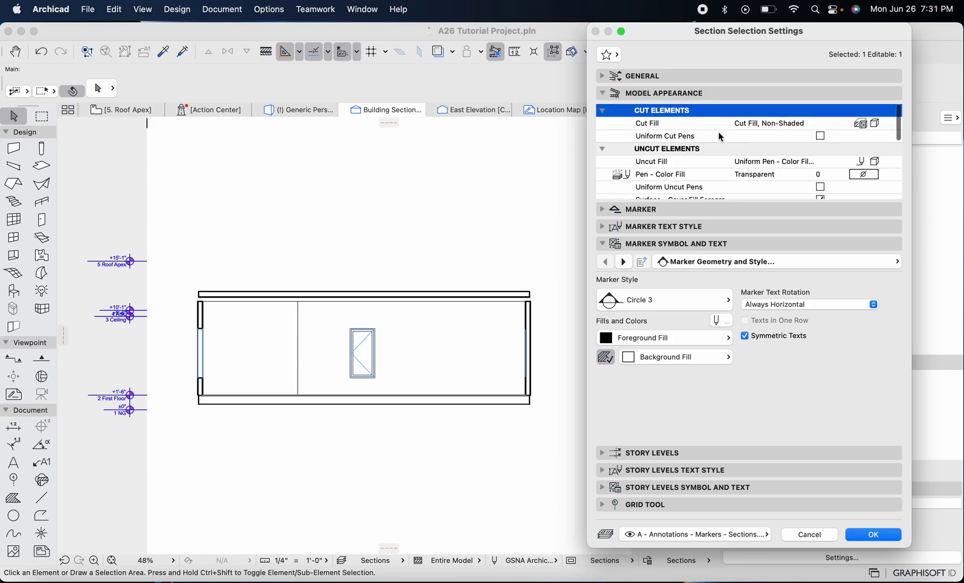
scroll(708, 126, "down", 3)
scroll(676, 163, "up", 2)
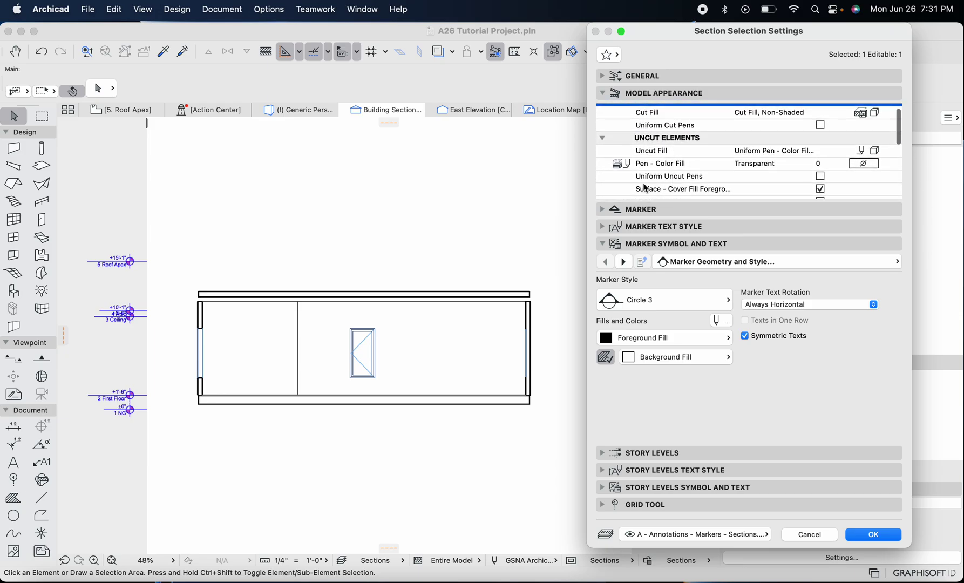
scroll(648, 172, "down", 3)
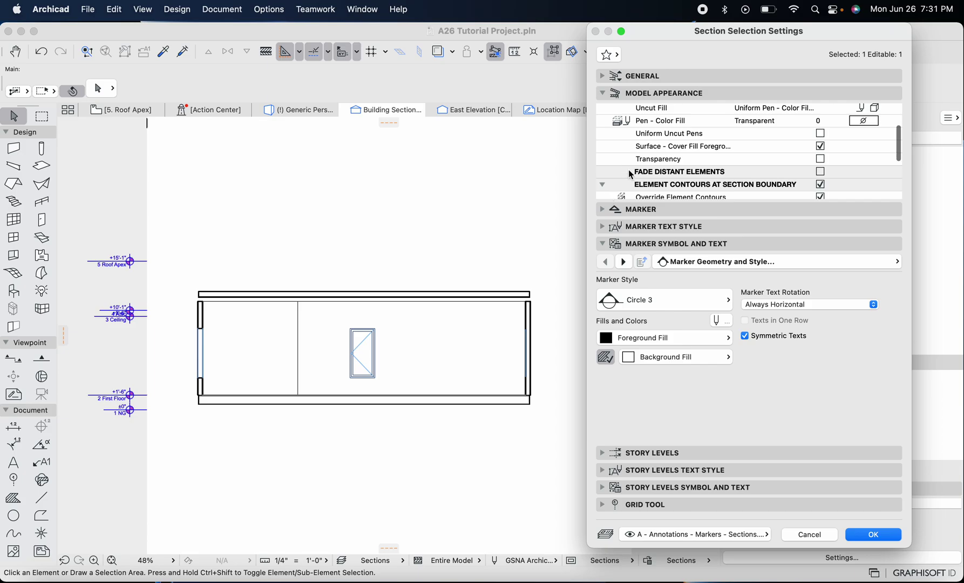
scroll(619, 183, "down", 5)
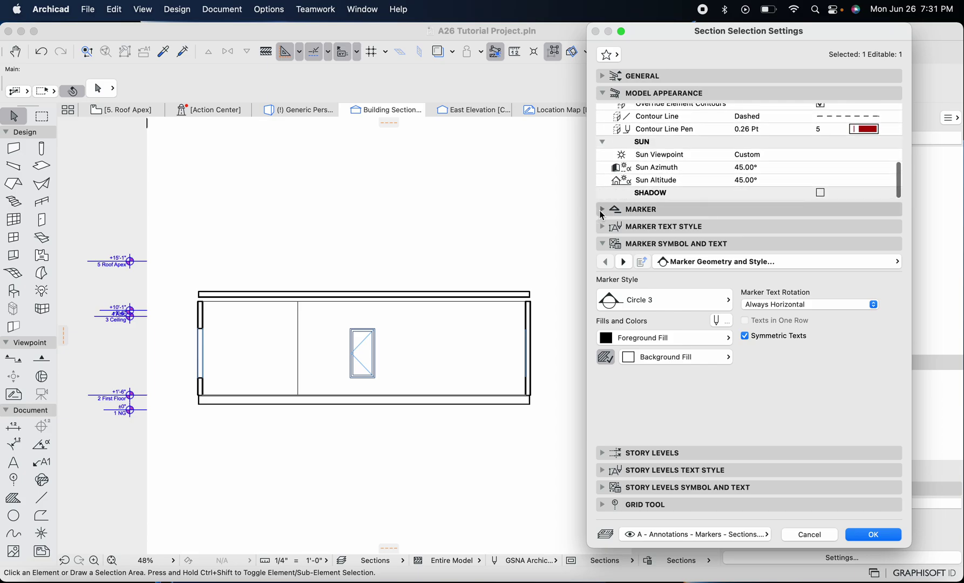
Set Show Story Levels to Display Only for Building Section A and apply the section settings
left_click(602, 209)
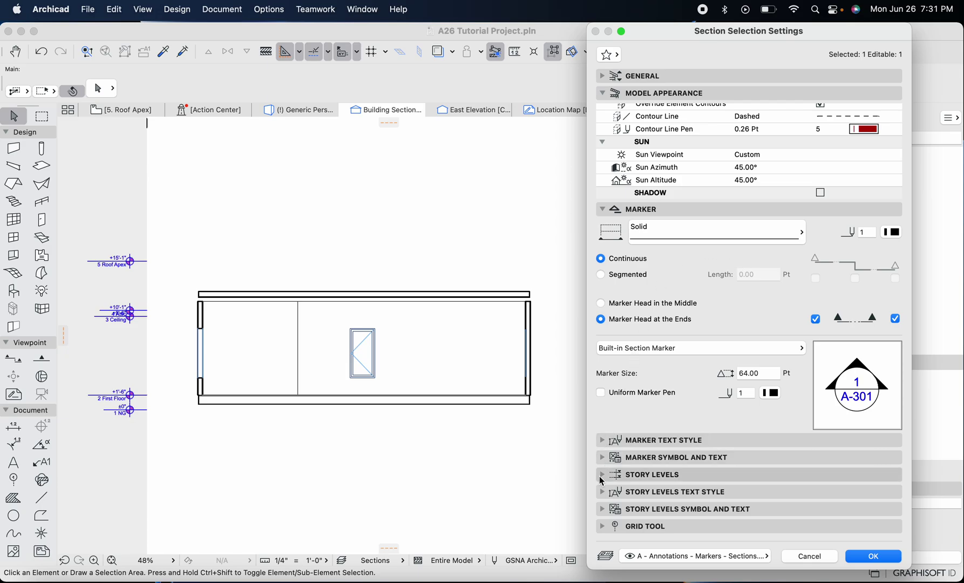
left_click(622, 476)
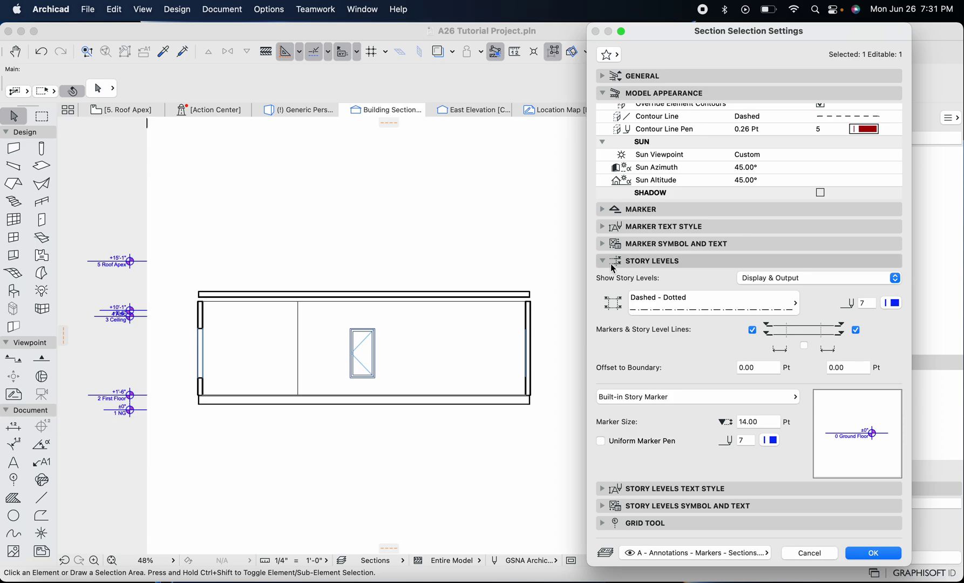
left_click(789, 278)
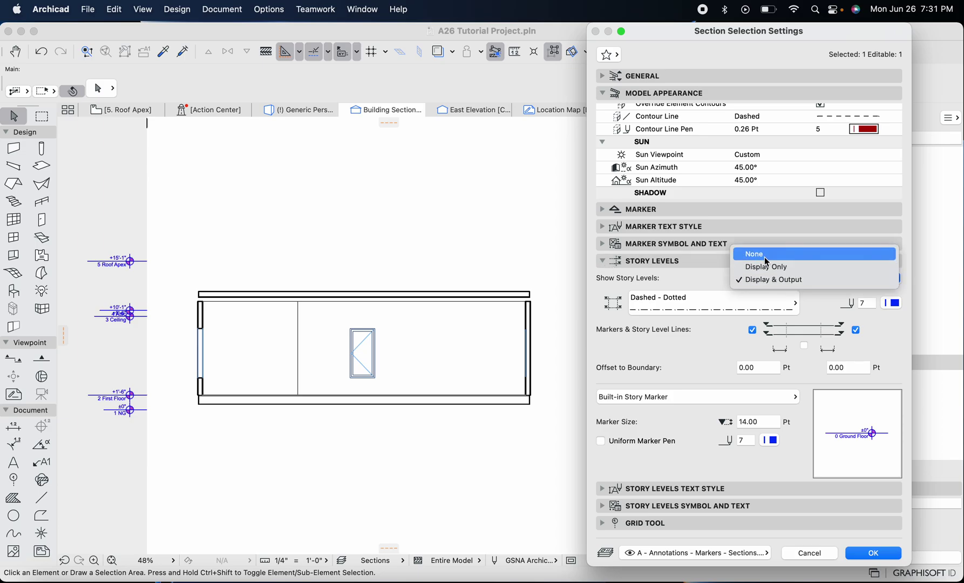
left_click(713, 276)
left_click(713, 277)
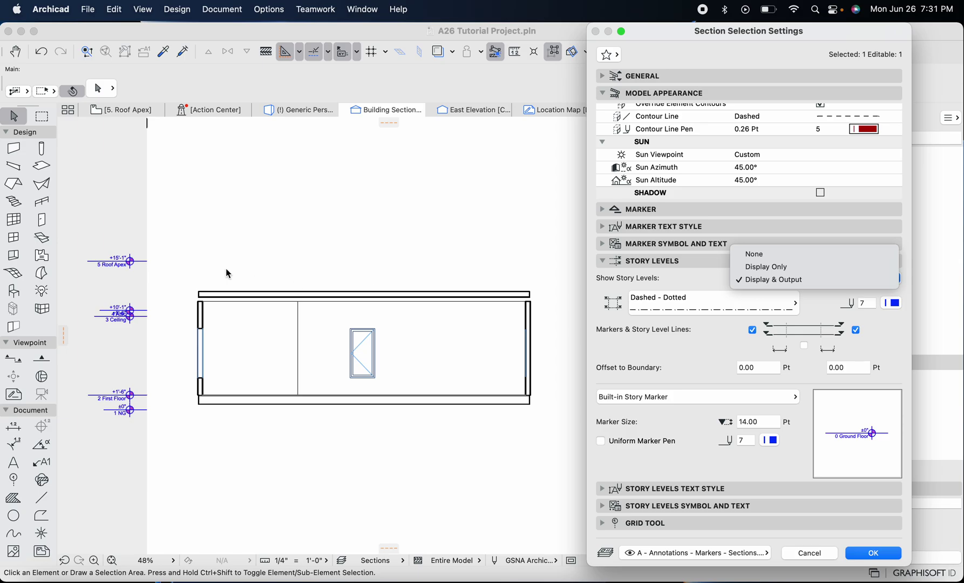
left_click(764, 269)
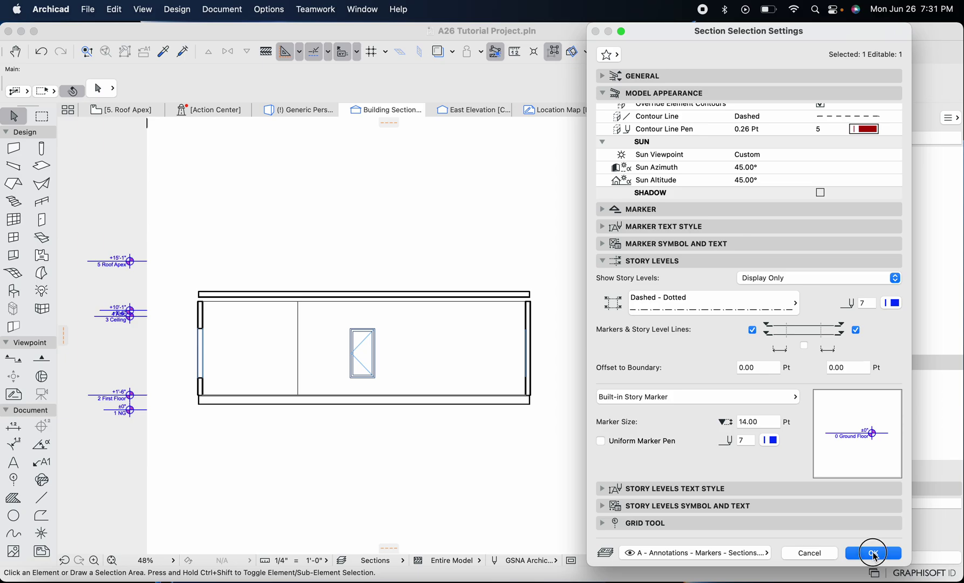
left_click(874, 554)
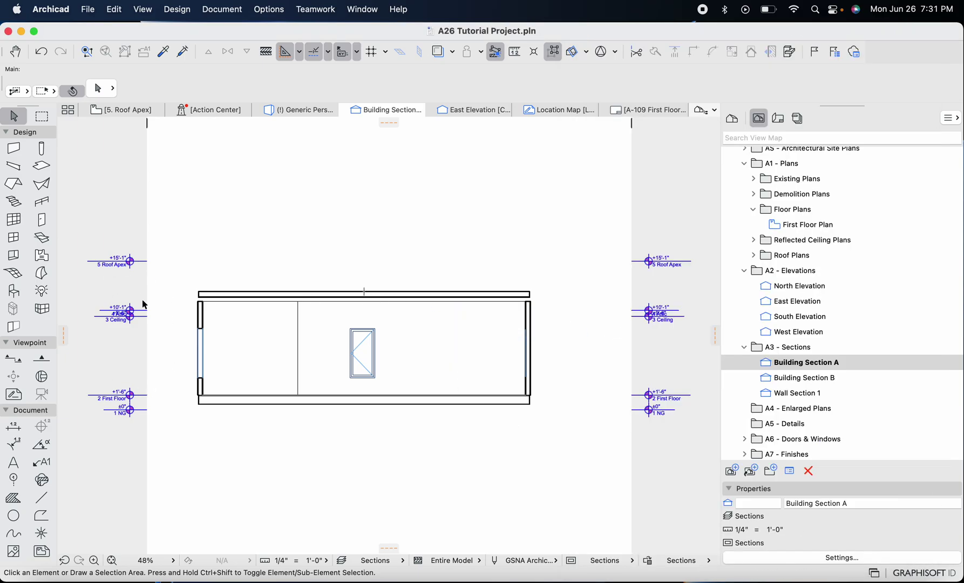
Open layout A-301 Building Sections and compare the story level markers of Building Sections A and B
left_click(778, 118)
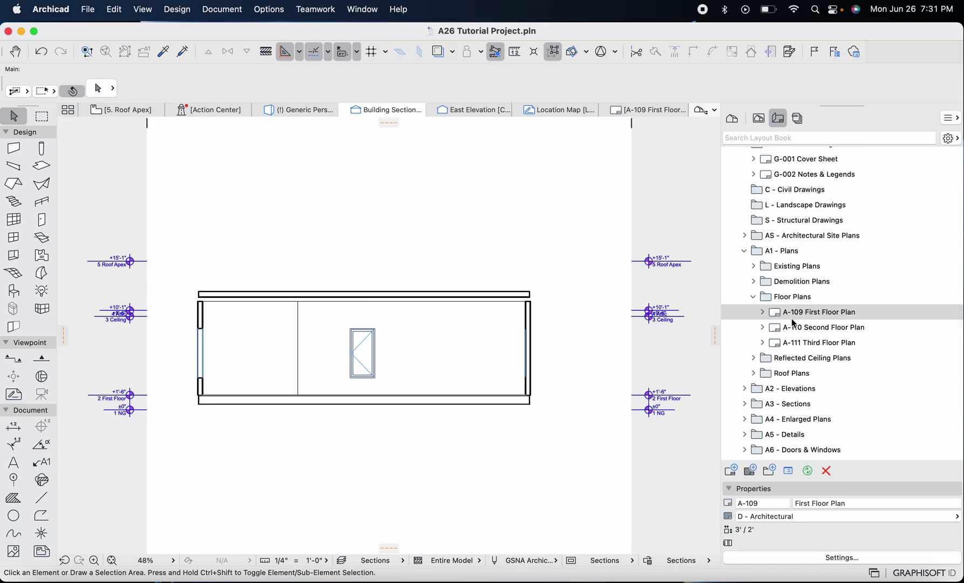
scroll(794, 308, "down", 2)
left_click(754, 280)
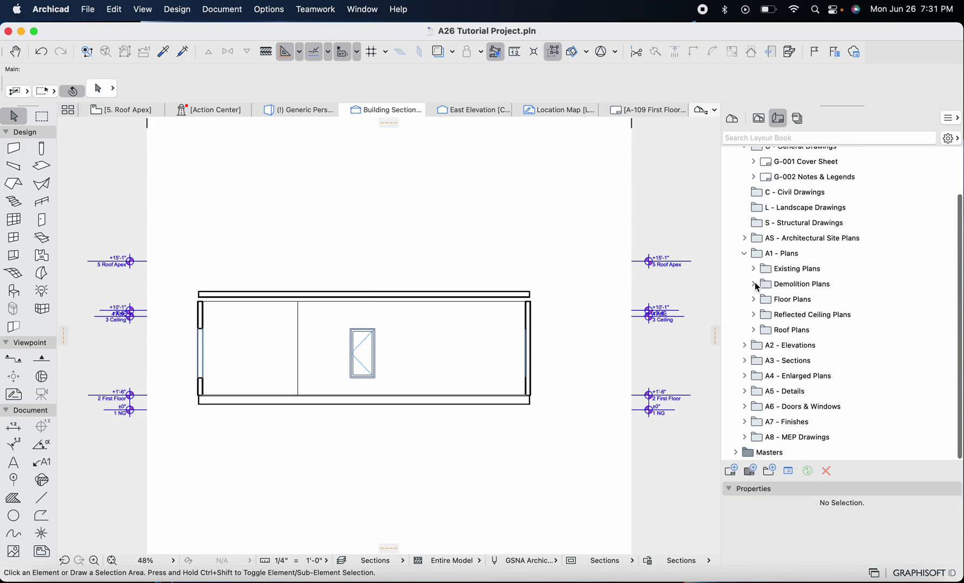
left_click(744, 360)
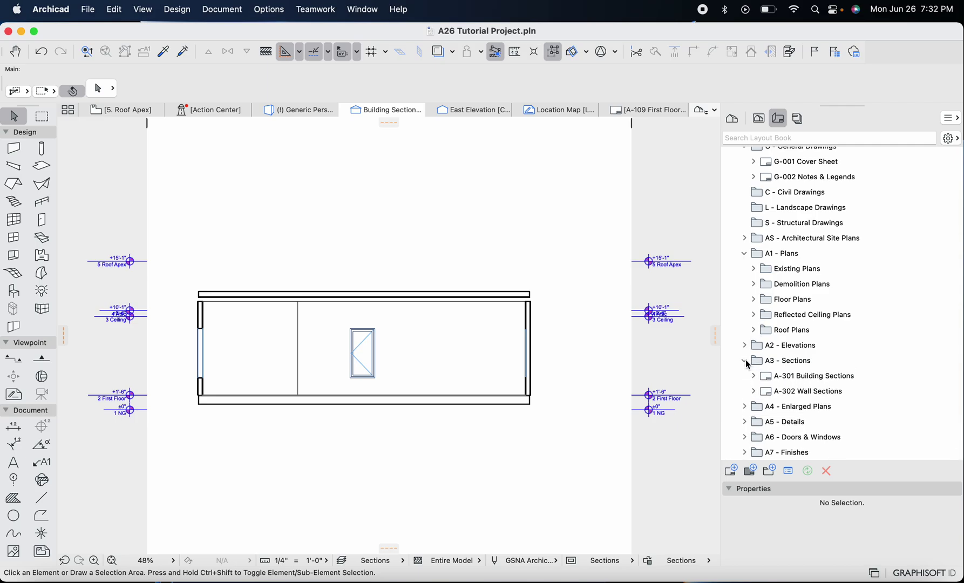
double_click(792, 378)
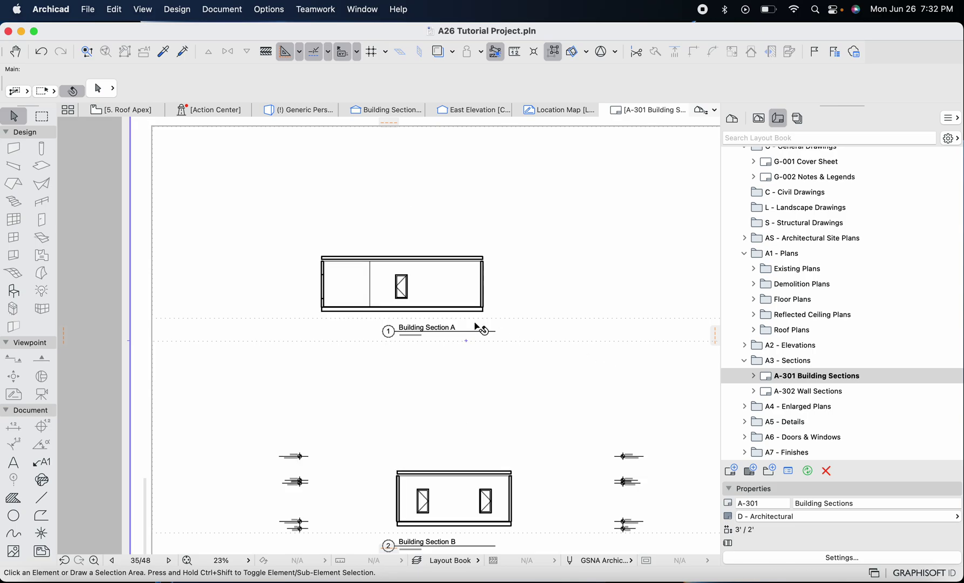
scroll(477, 328, "down", 3)
scroll(475, 323, "right", 2)
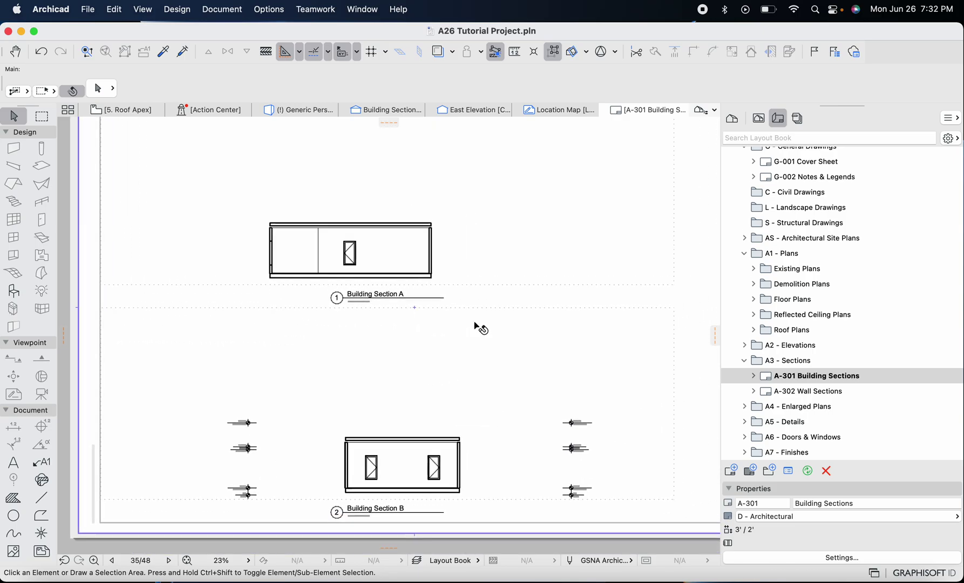
scroll(367, 252, "up", 5)
scroll(370, 256, "down", 5)
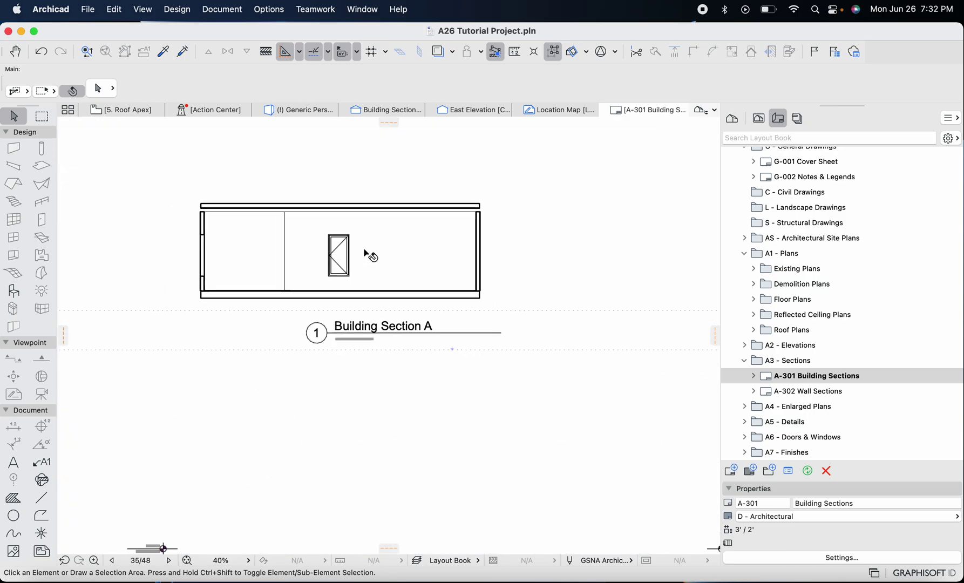
scroll(168, 205, "down", 2)
scroll(168, 205, "down", 1)
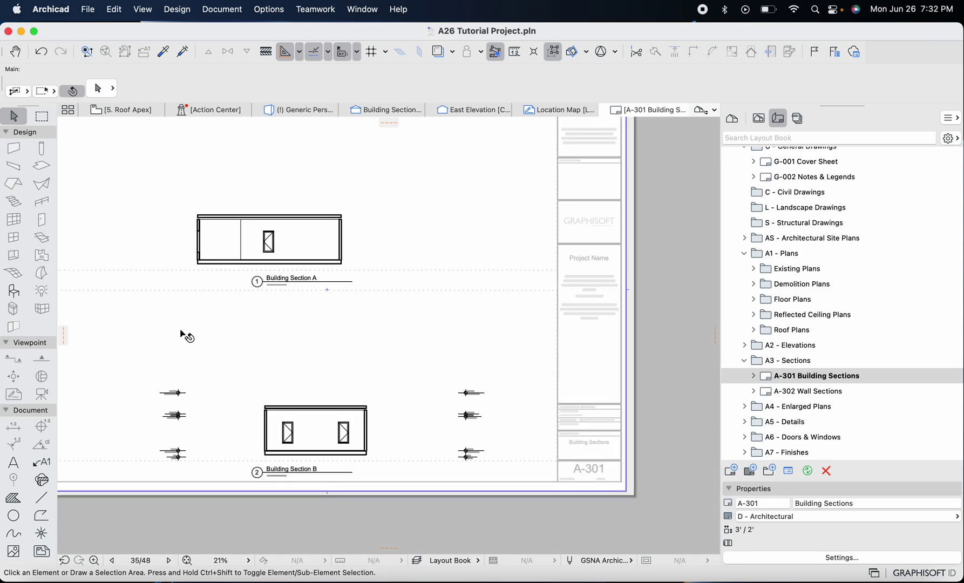
scroll(181, 430, "down", 3)
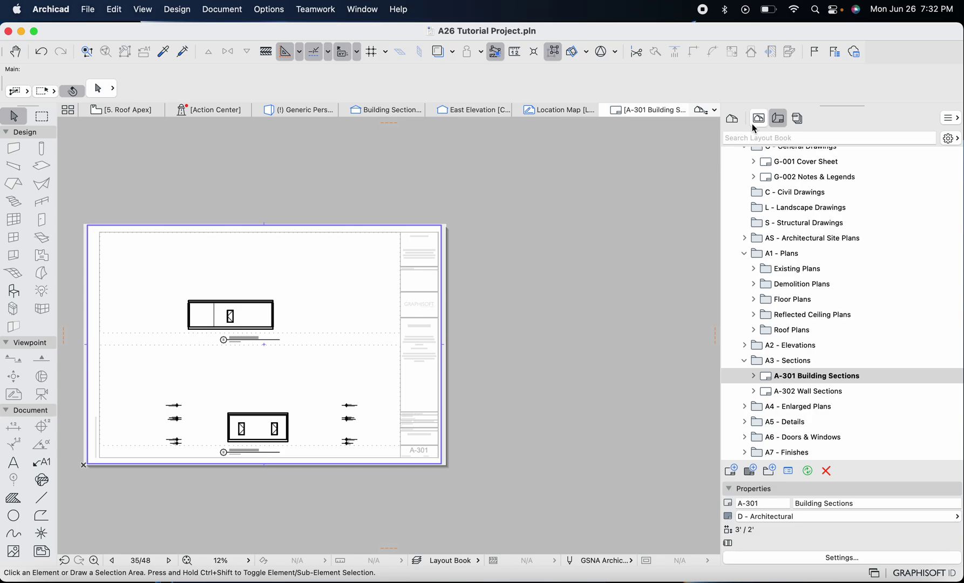
Return to the Building Section A view, reopen its section settings and set Show Story Levels to Display & Output
left_click(759, 119)
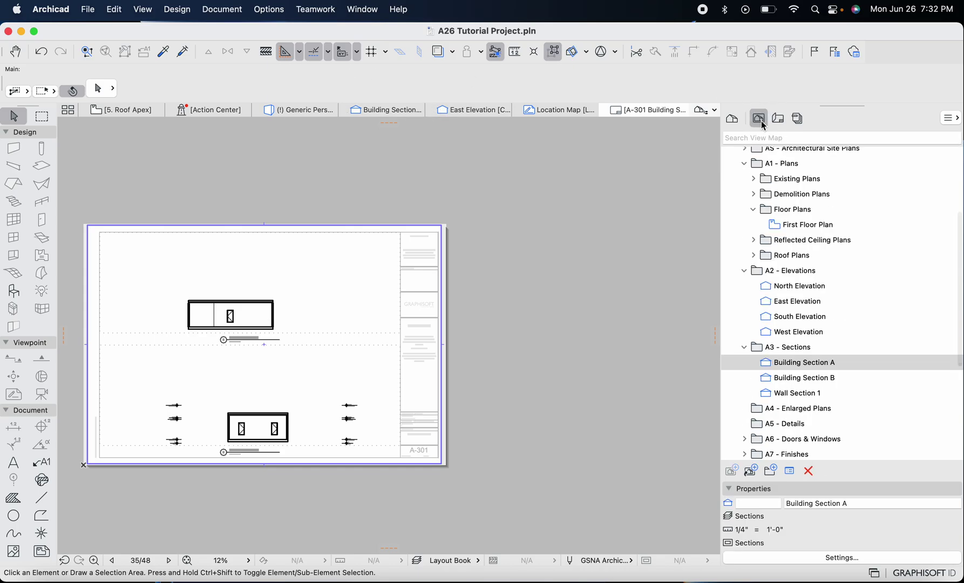
double_click(780, 364)
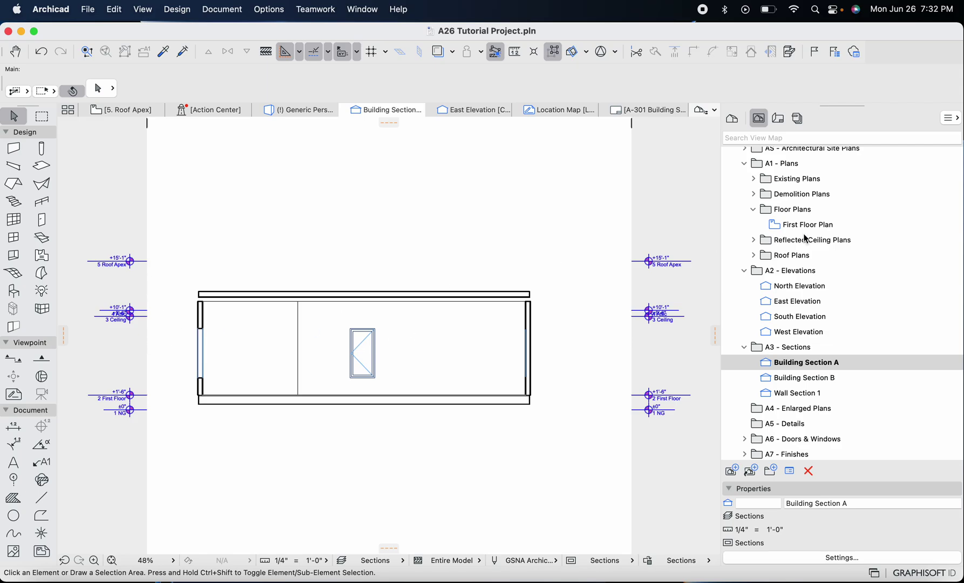
right_click(812, 364)
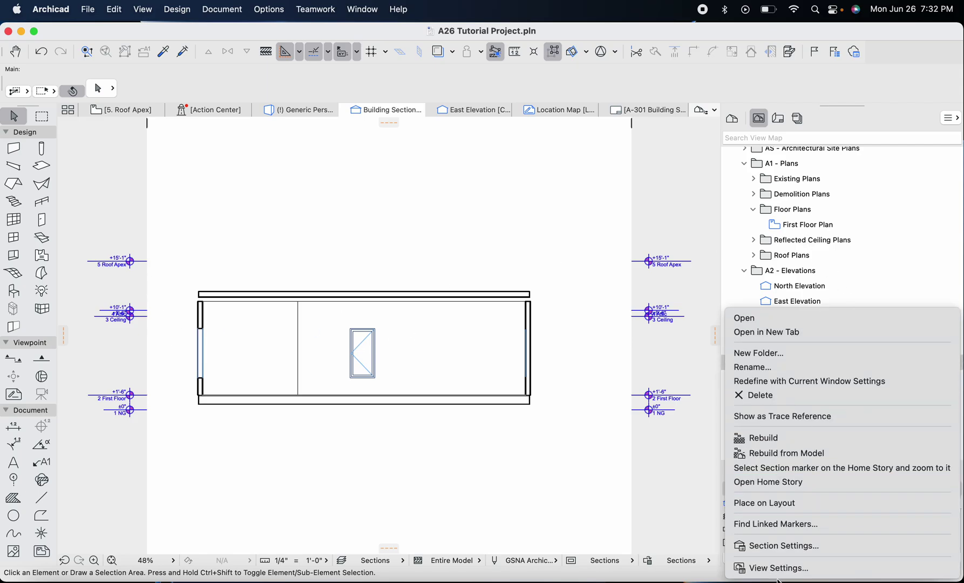
left_click(780, 545)
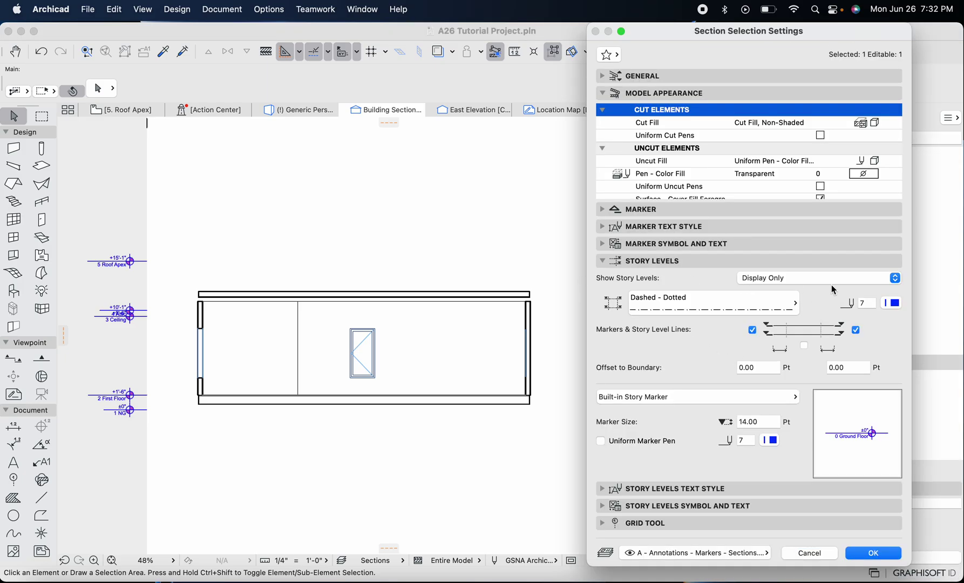
left_click(832, 281)
left_click(825, 293)
Set the story level line type to Dashed and its line pen to 2
left_click(668, 305)
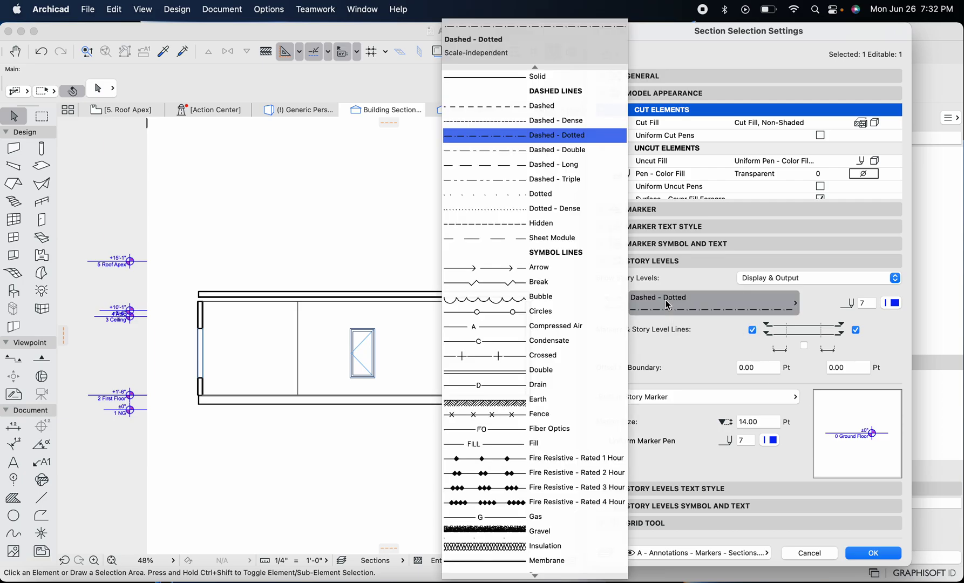
left_click(513, 109)
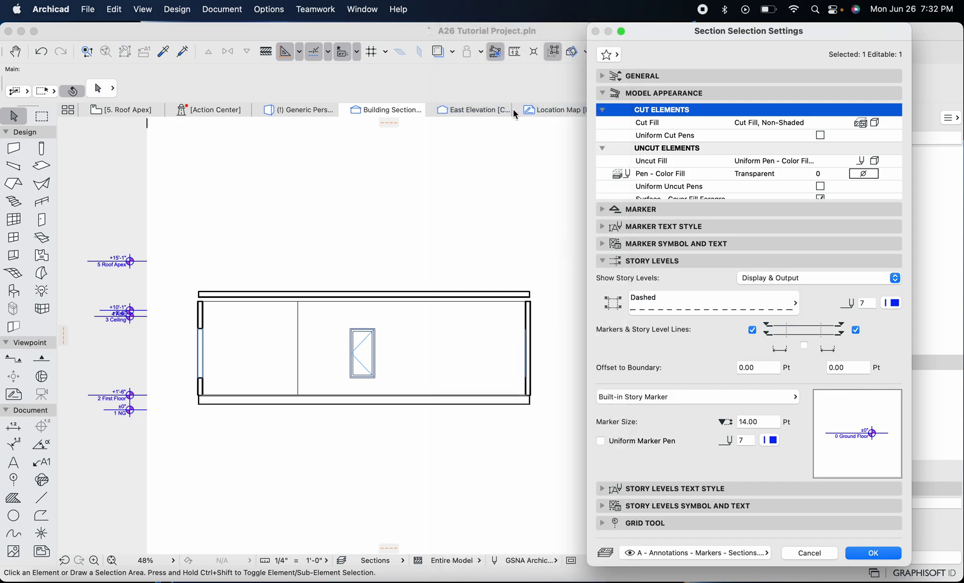
left_click(858, 304)
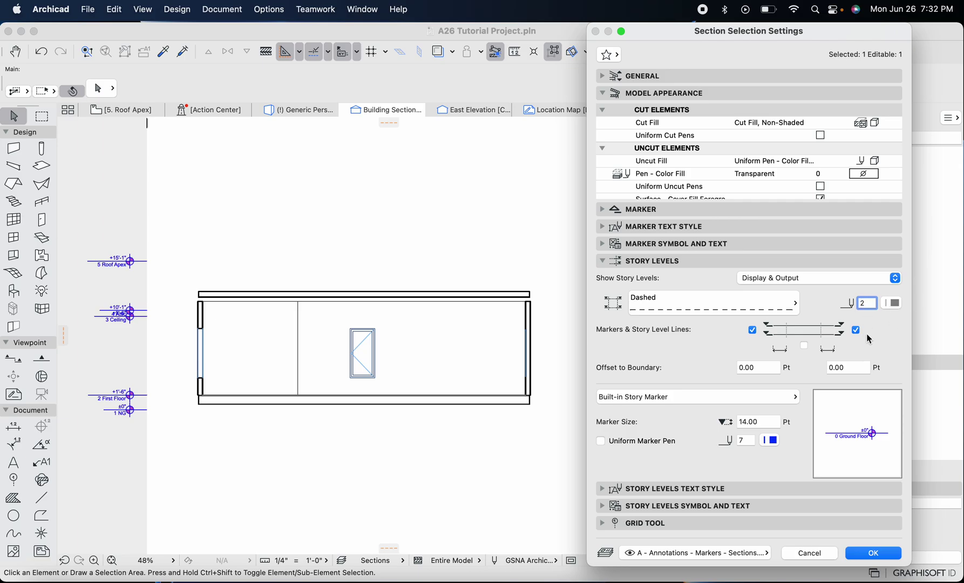
Review the marker geometry, text and 2D representation options for Building Section A's story levels, and apply the section settings
left_click(803, 346)
left_click(603, 506)
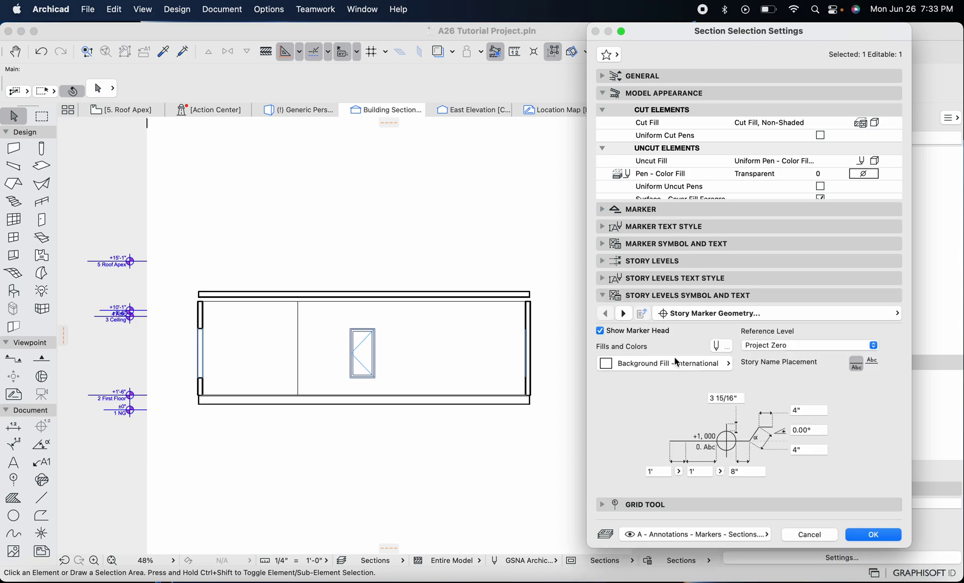
left_click(624, 314)
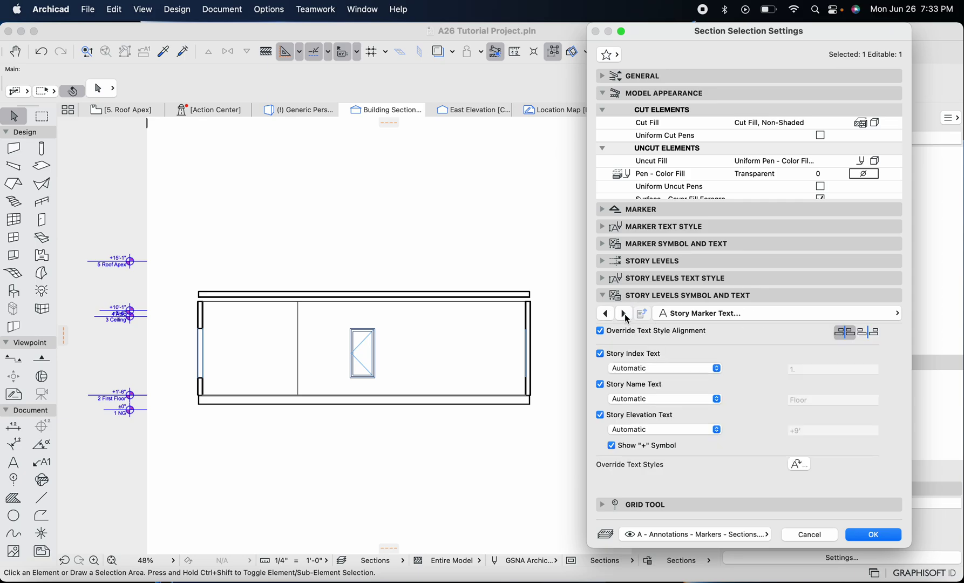
left_click(624, 314)
left_click(625, 314)
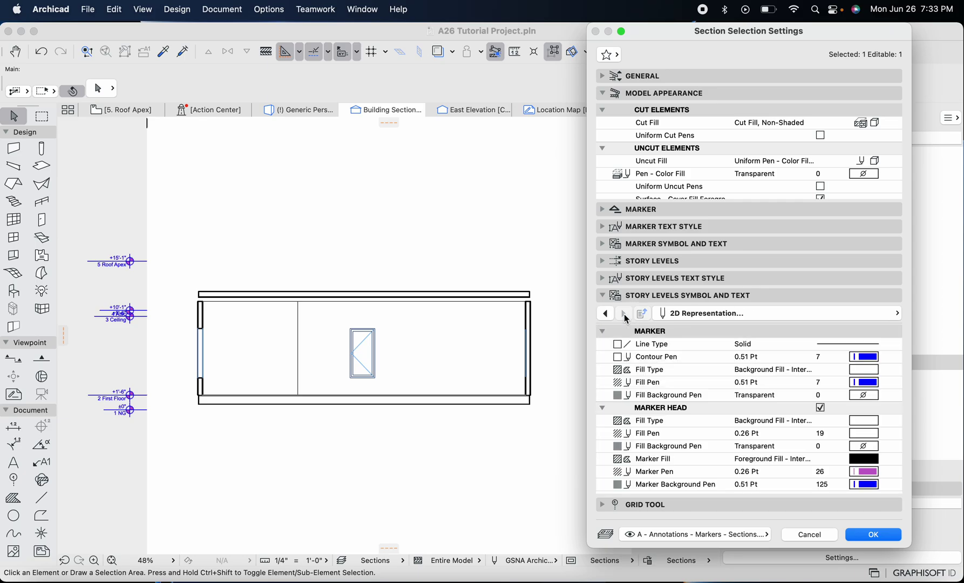
left_click(605, 314)
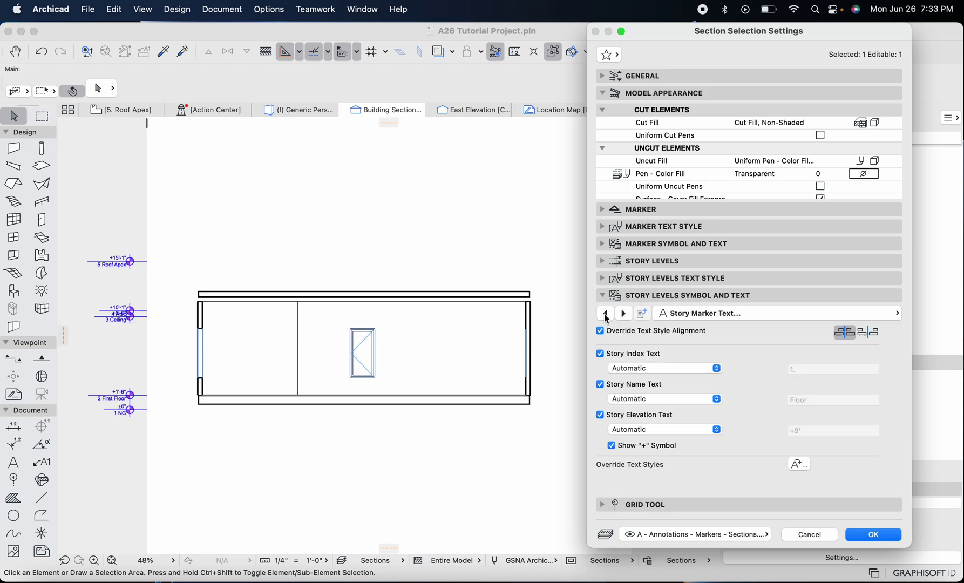
left_click(605, 314)
left_click(873, 535)
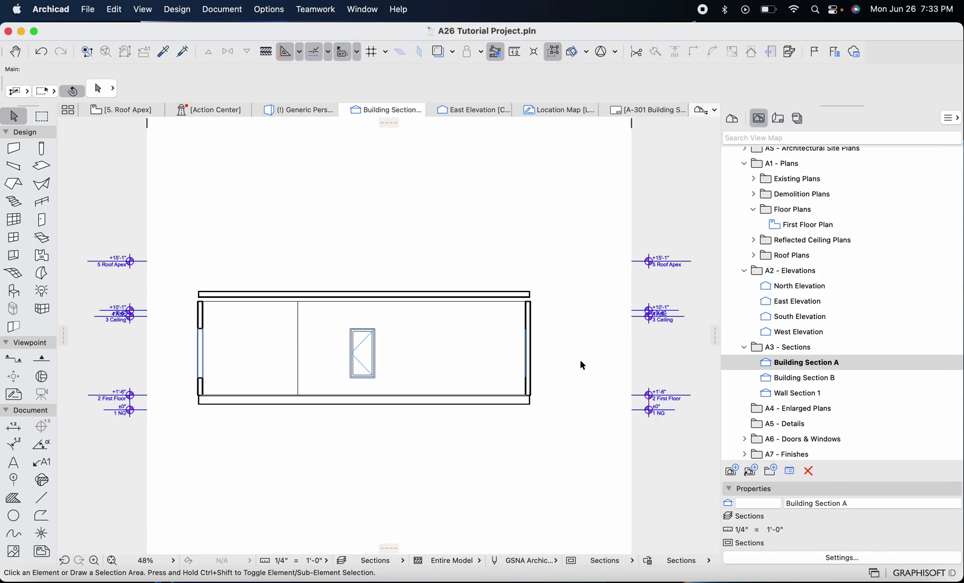
Open layout A-301 Building Sections and examine the story level markers on both sides of Building Section A
scroll(130, 283, "left", 3)
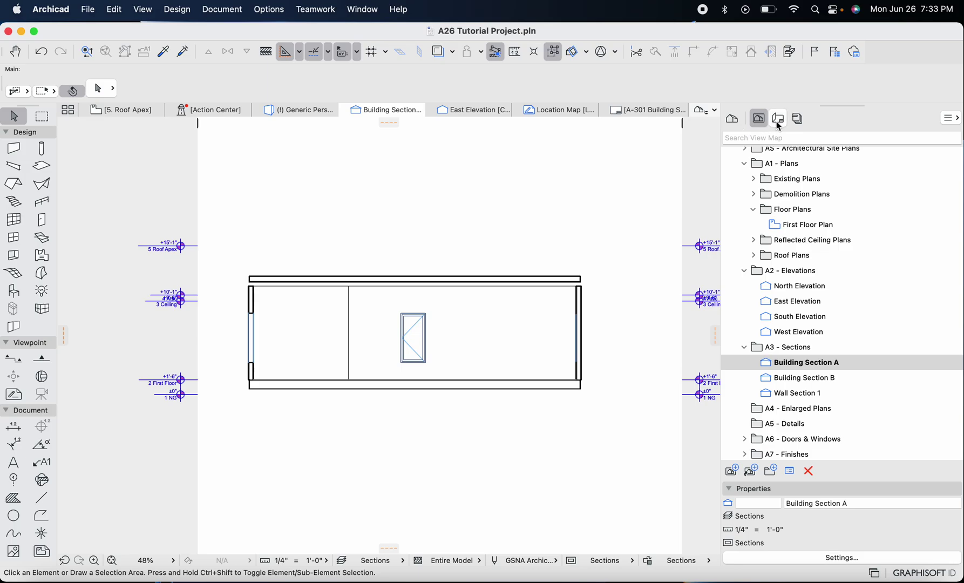
double_click(805, 365)
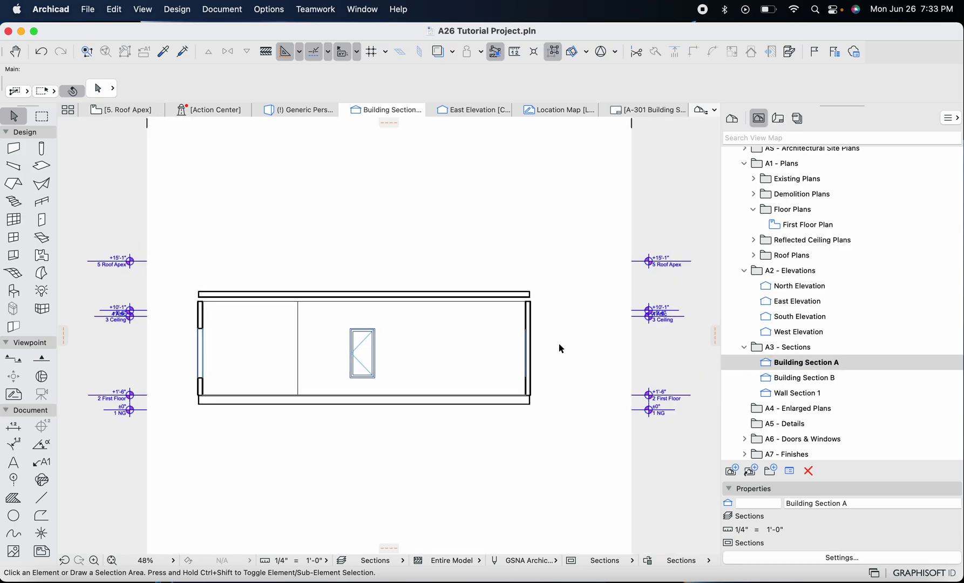
left_click(778, 119)
double_click(783, 377)
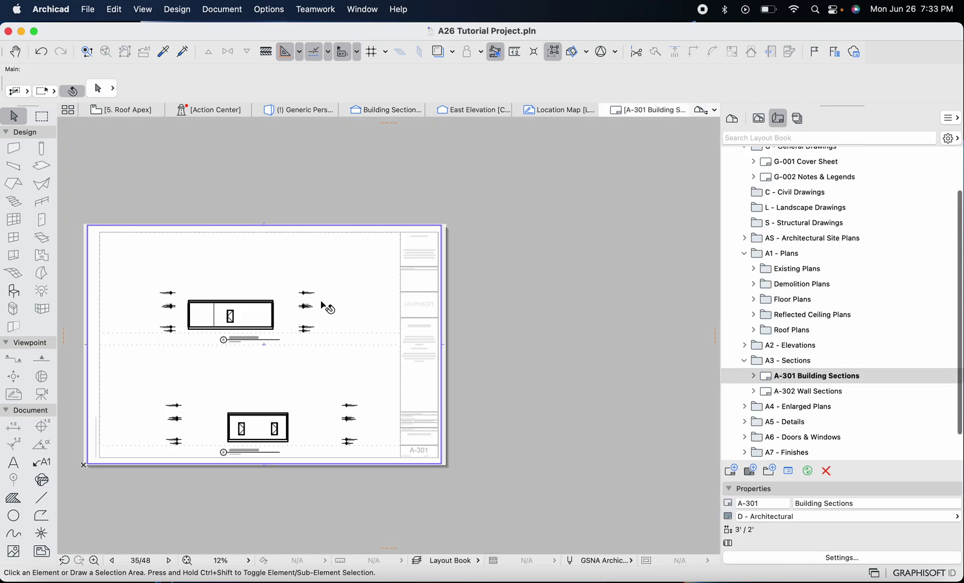
scroll(226, 301, "up", 5)
scroll(226, 301, "up", 2)
scroll(226, 301, "down", 5)
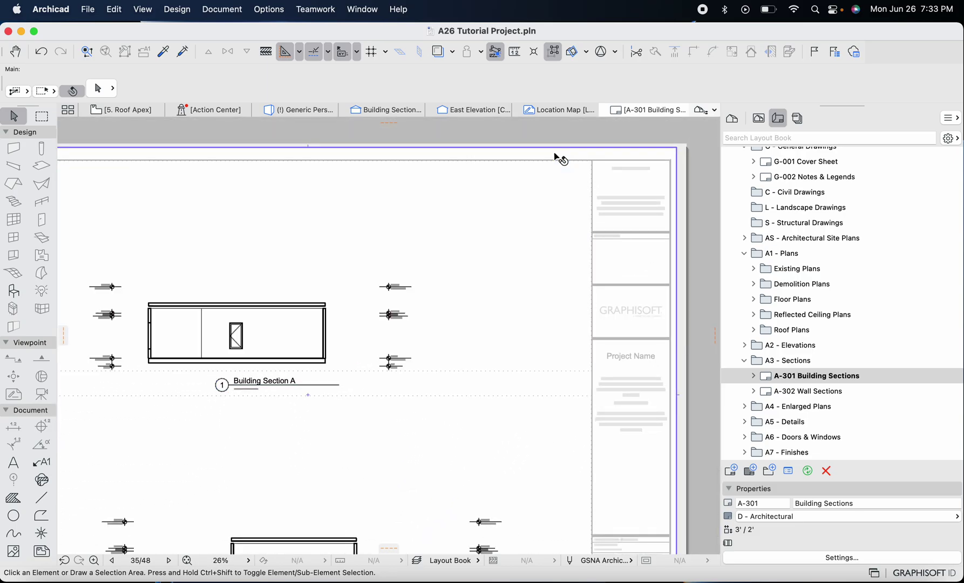
scroll(323, 266, "left", 5)
left_click(759, 118)
scroll(769, 162, "down", 3)
scroll(770, 265, "up", 5)
scroll(777, 268, "down", 10)
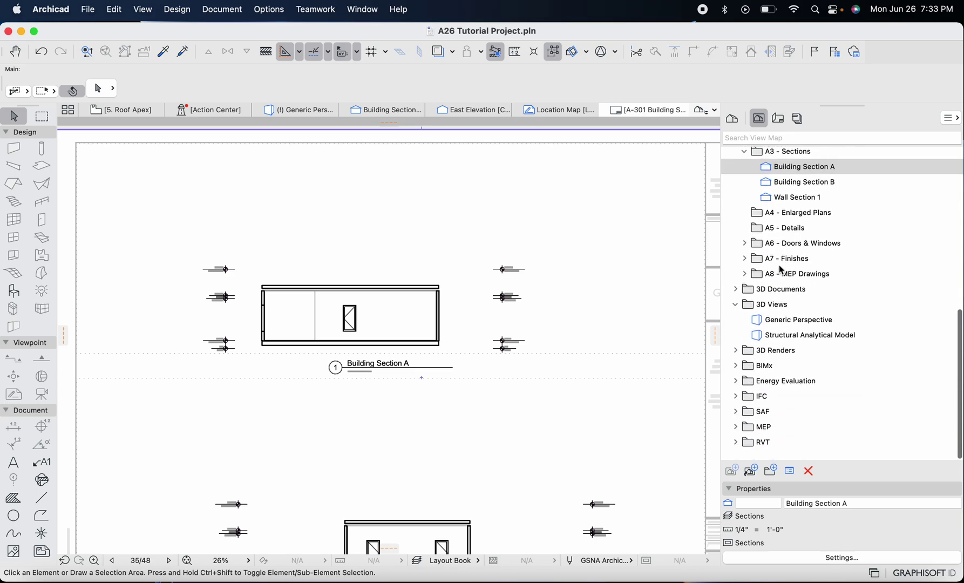
scroll(781, 270, "up", 10)
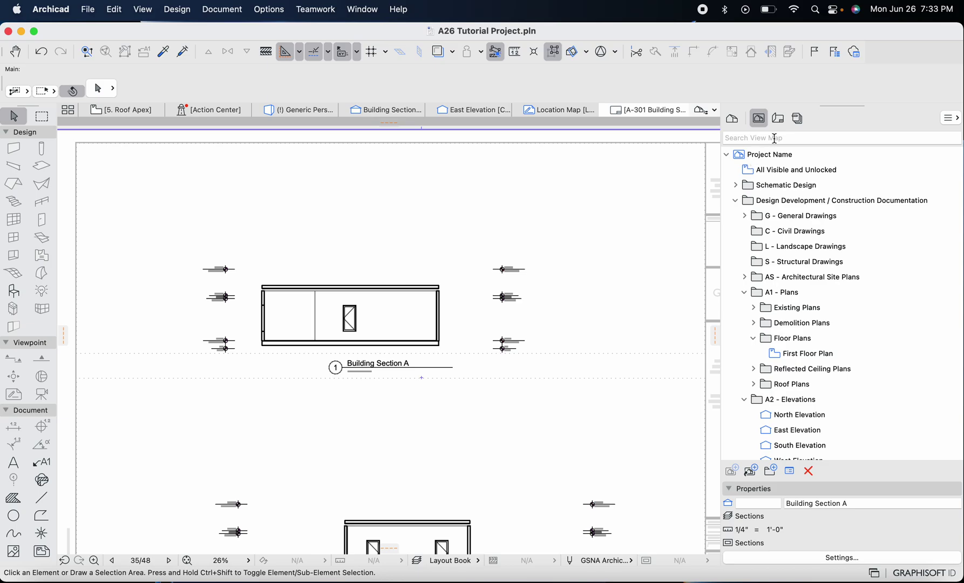
scroll(338, 293, "up", 3)
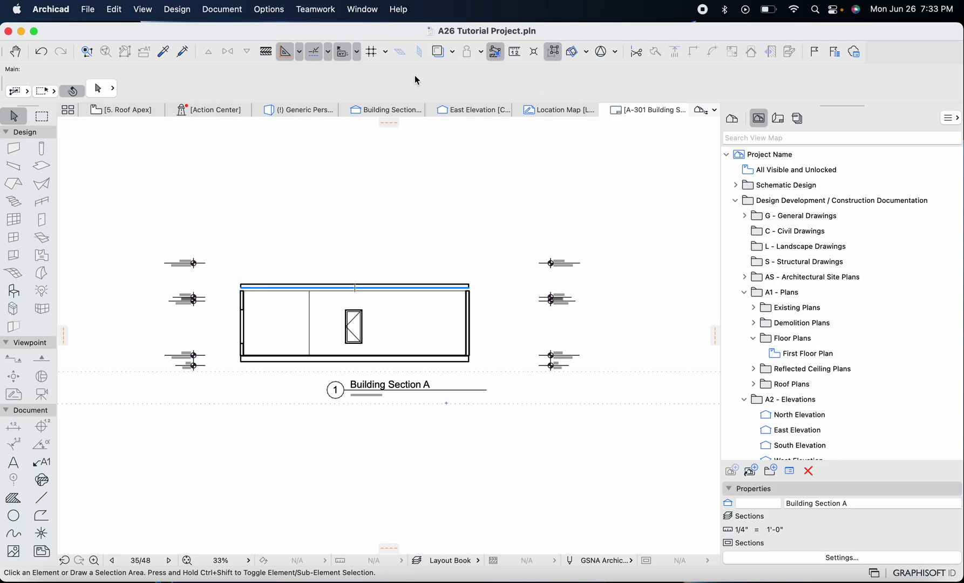
Return to the Building Section A view and move the upper slab straight down 1'-11" so its underside sits on the 3. Ceiling level
left_click(386, 110)
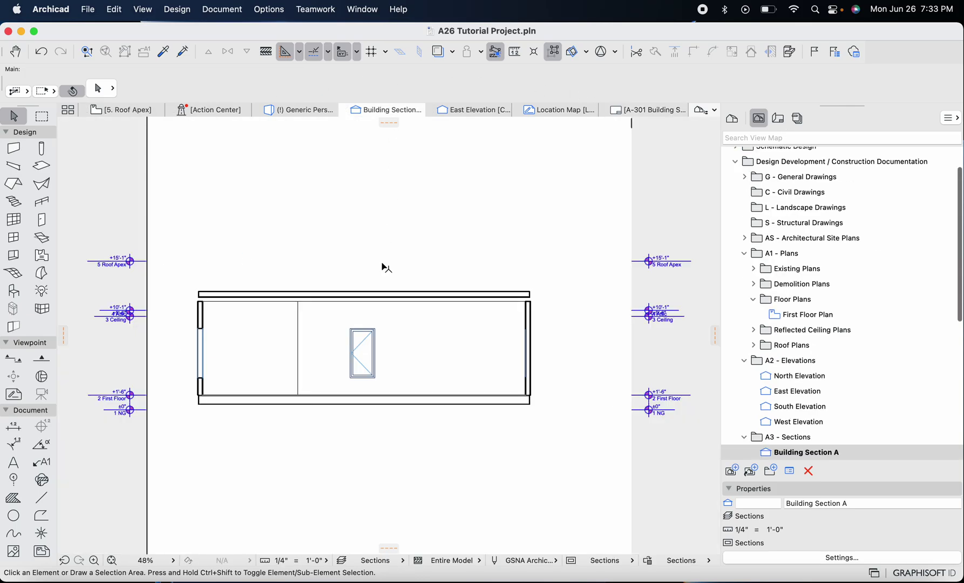
left_click(210, 294)
scroll(187, 296, "up", 5)
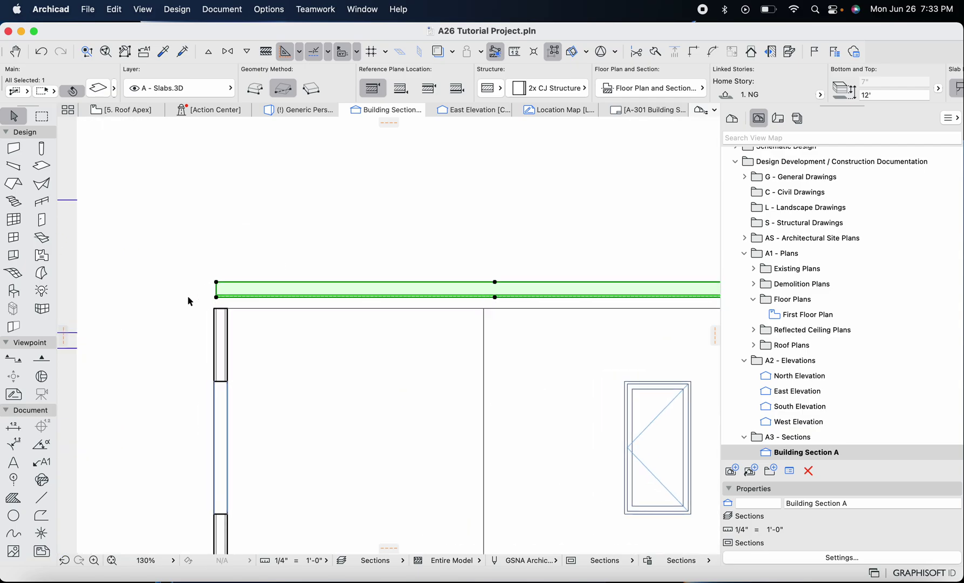
middle_click_drag(187, 295, 252, 262)
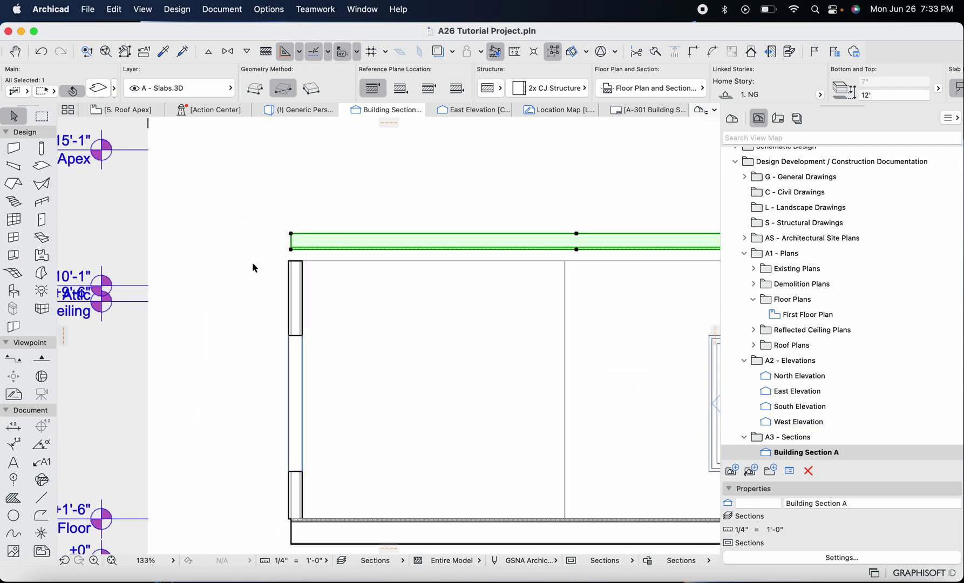
left_click(292, 251)
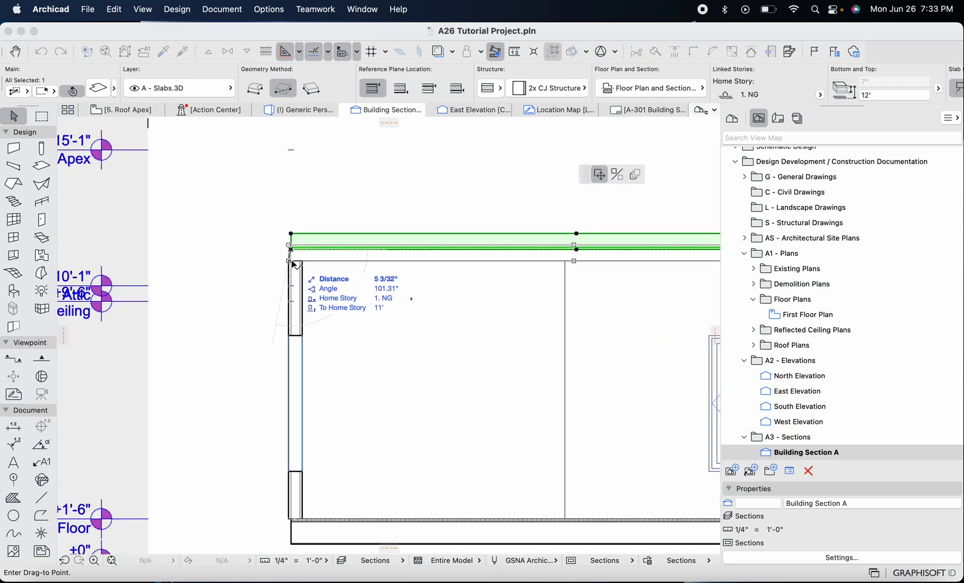
scroll(292, 251, "up", 6)
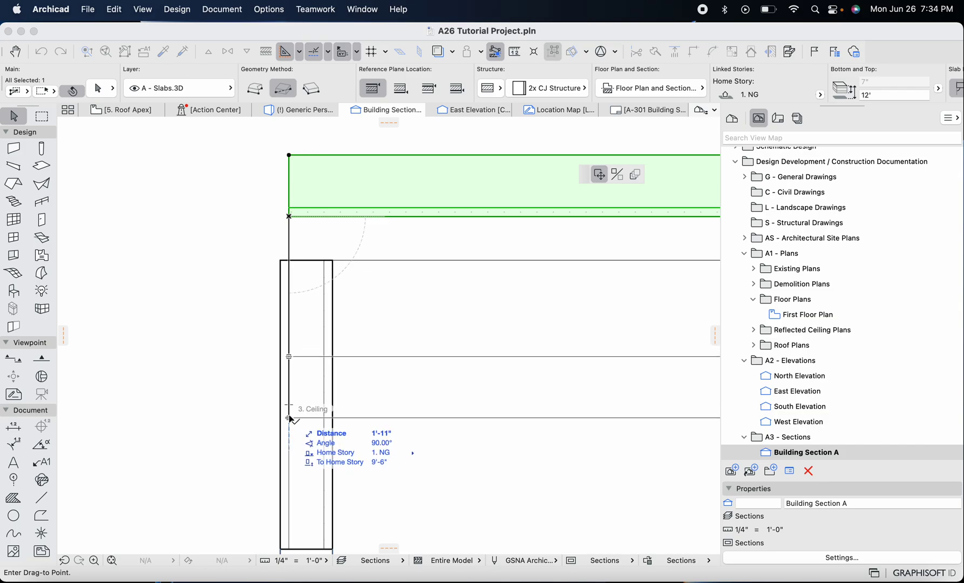
left_click(289, 418)
scroll(290, 418, "down", 3)
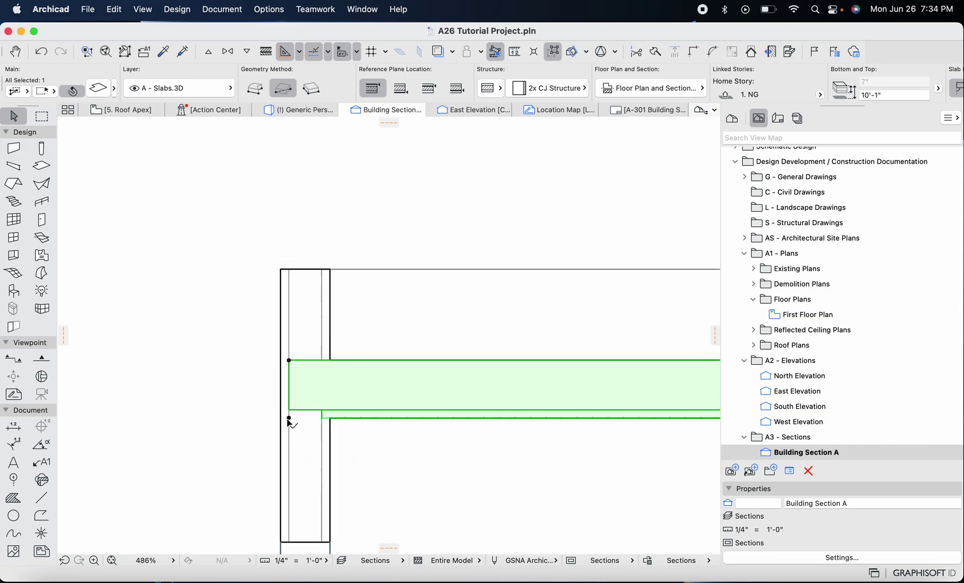
Select both cut exterior end walls and the two walls seen behind them, and lower their tops to the 4. Attic level, 8'-7" high
left_click(301, 368)
scroll(301, 368, "down", 5)
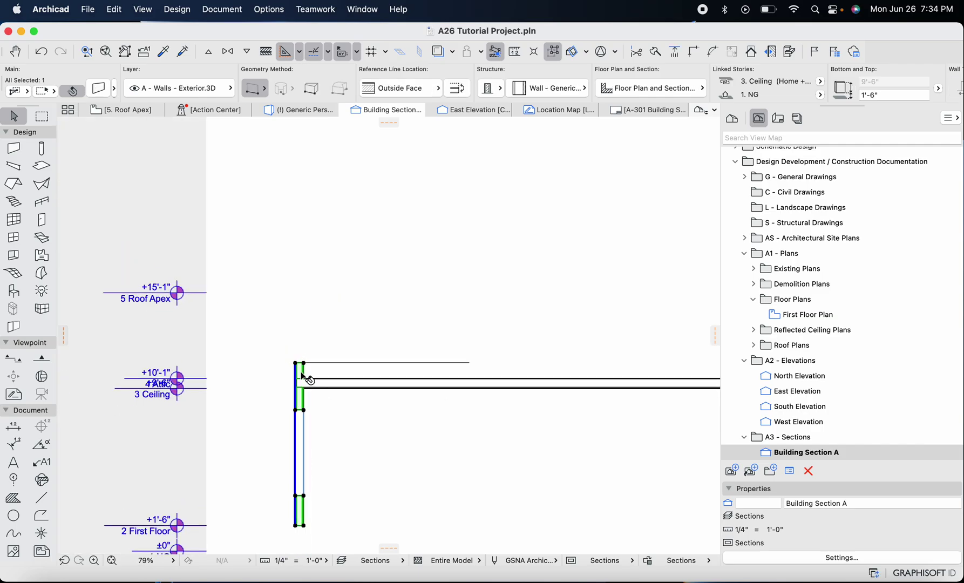
left_click(340, 377, "shift")
left_click(463, 377, "shift")
scroll(464, 376, "right", 3)
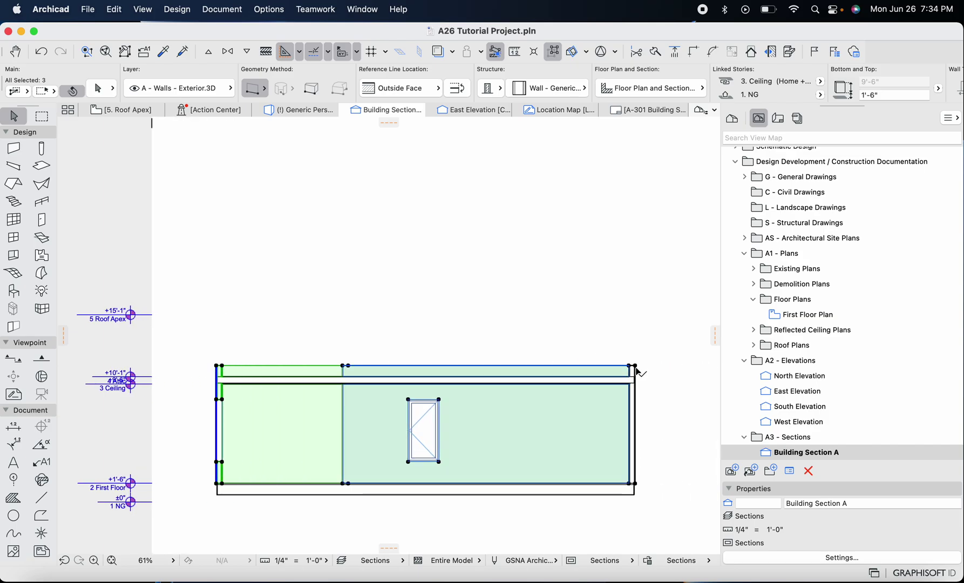
scroll(637, 403, "up", 5)
left_click(633, 399, "shift")
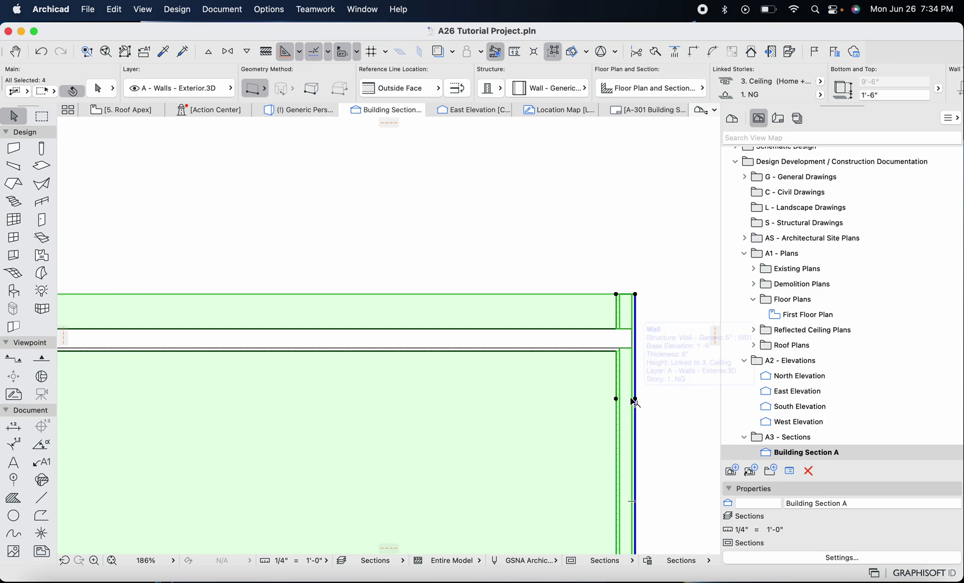
left_click(635, 295)
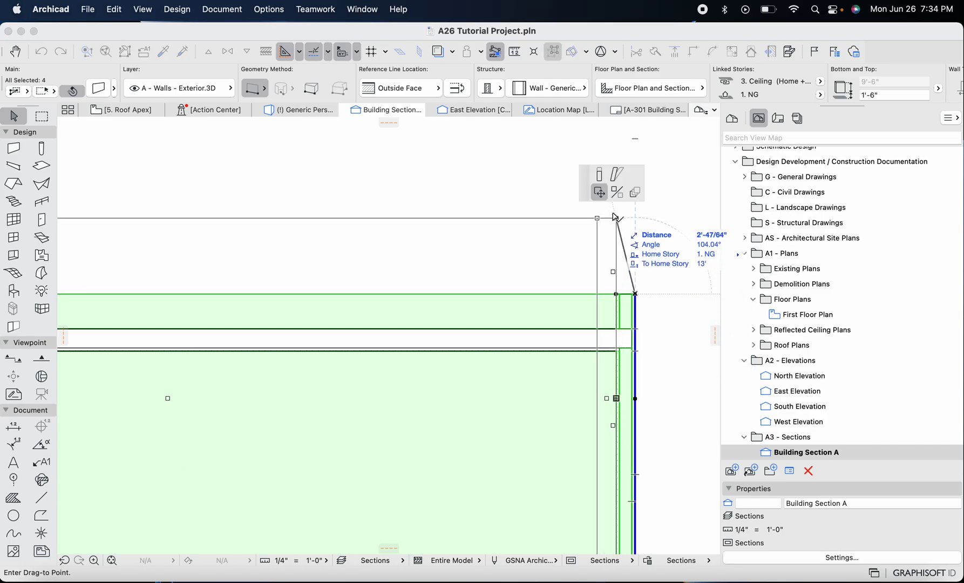
left_click(606, 177)
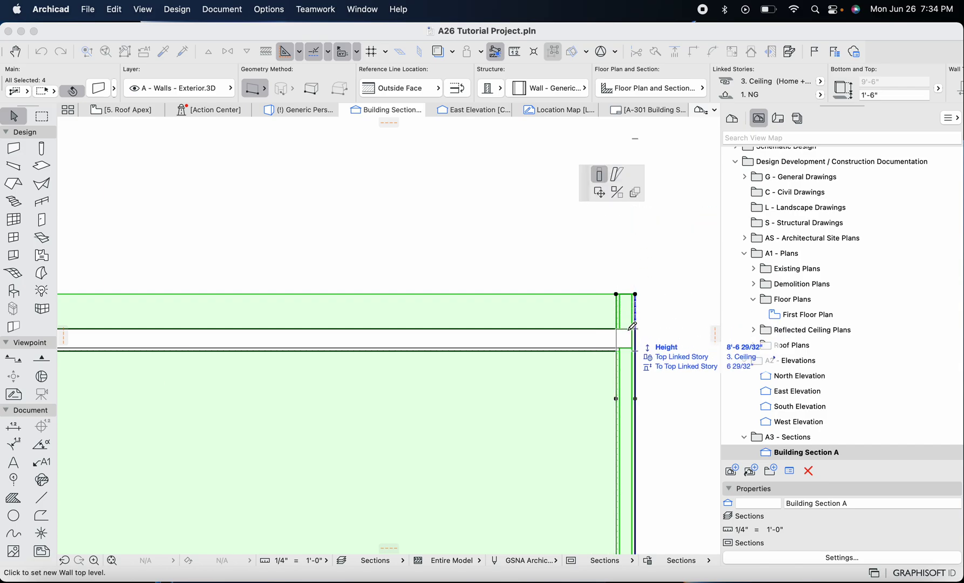
scroll(634, 325, "up", 3)
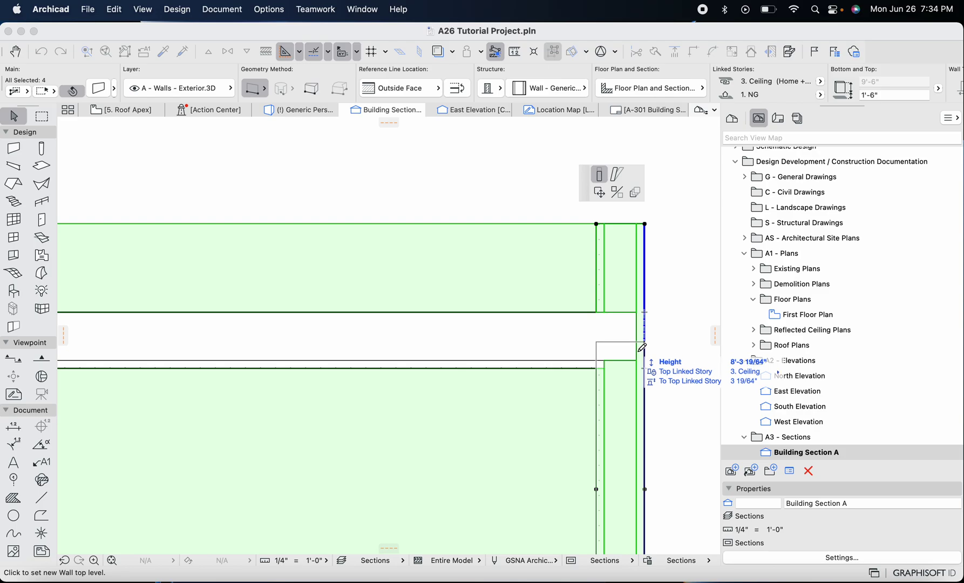
left_click(642, 308)
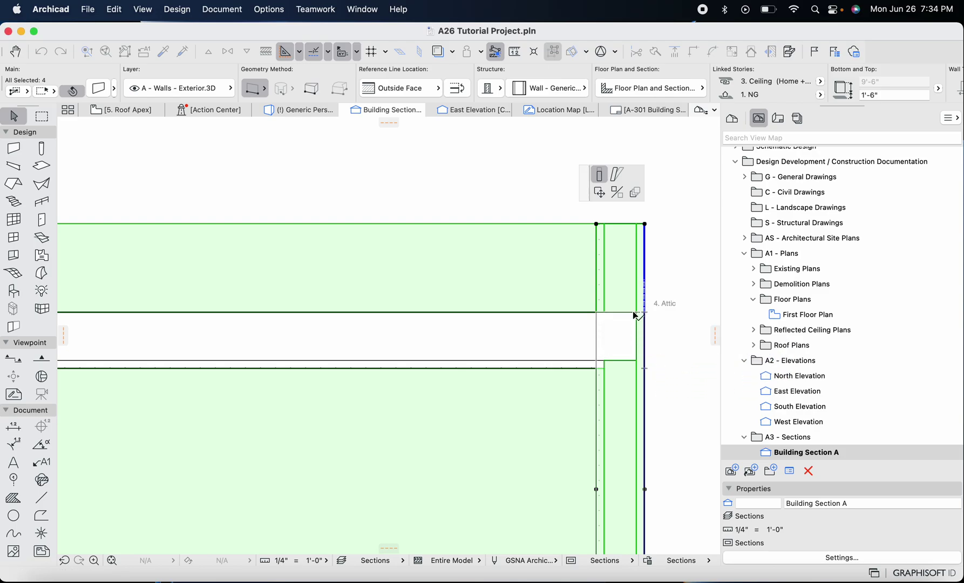
scroll(636, 311, "down", 5)
scroll(632, 315, "left", 5)
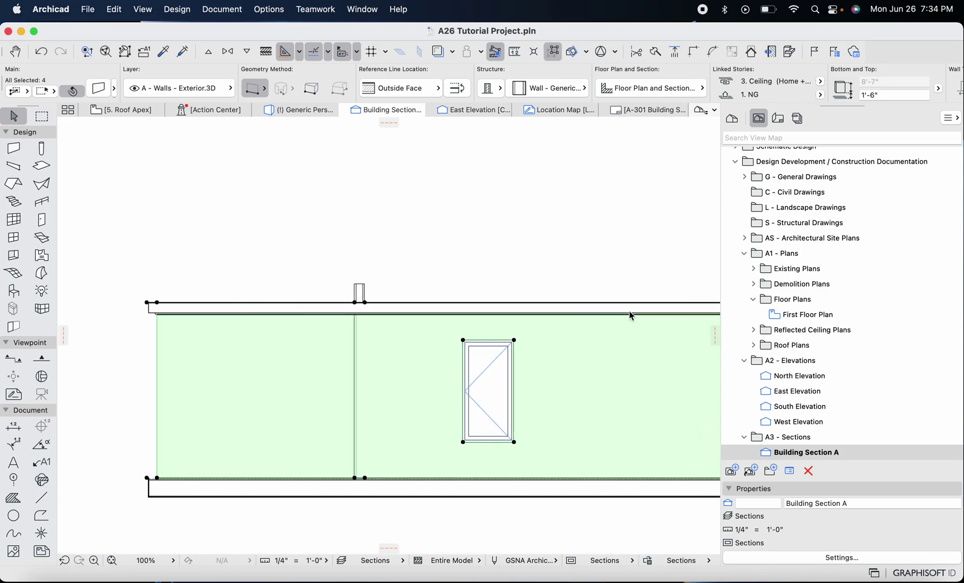
Lower the top of the remaining wall that projects above the upper slab to the 4. Attic level, 8'-7" high, and deselect it
left_click(380, 293)
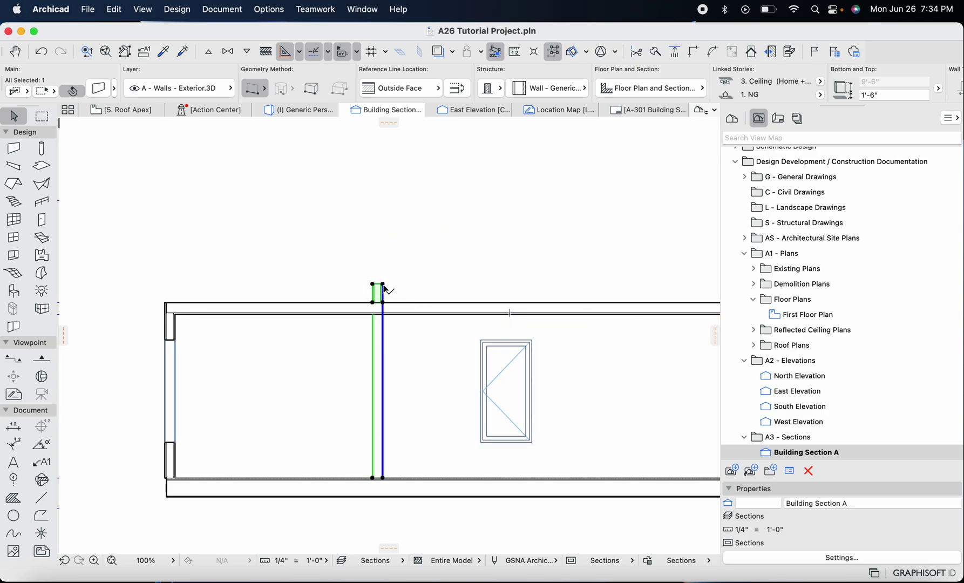
left_click(382, 284)
scroll(383, 281, "up", 5)
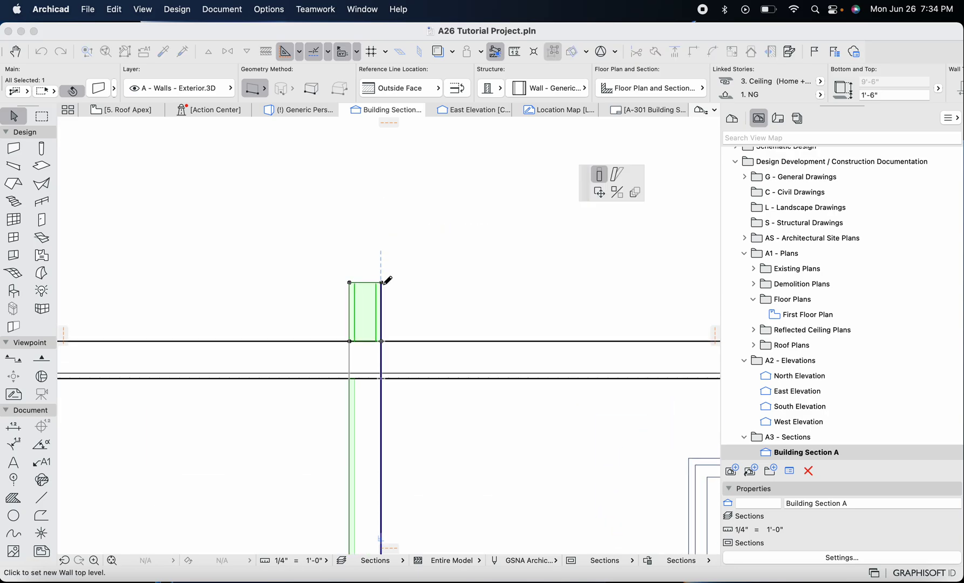
left_click(378, 341)
scroll(378, 341, "down", 5)
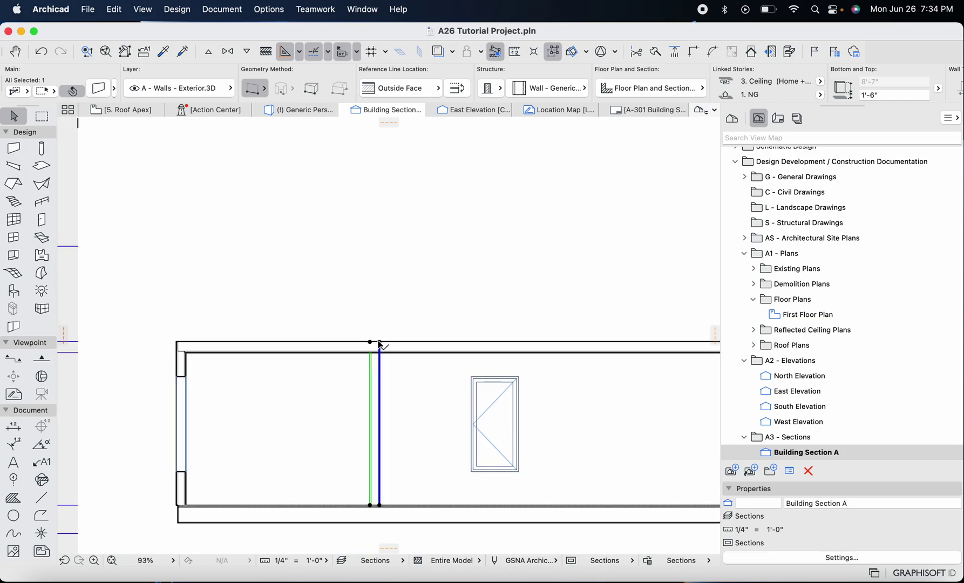
key("Escape")
scroll(379, 344, "down", 5)
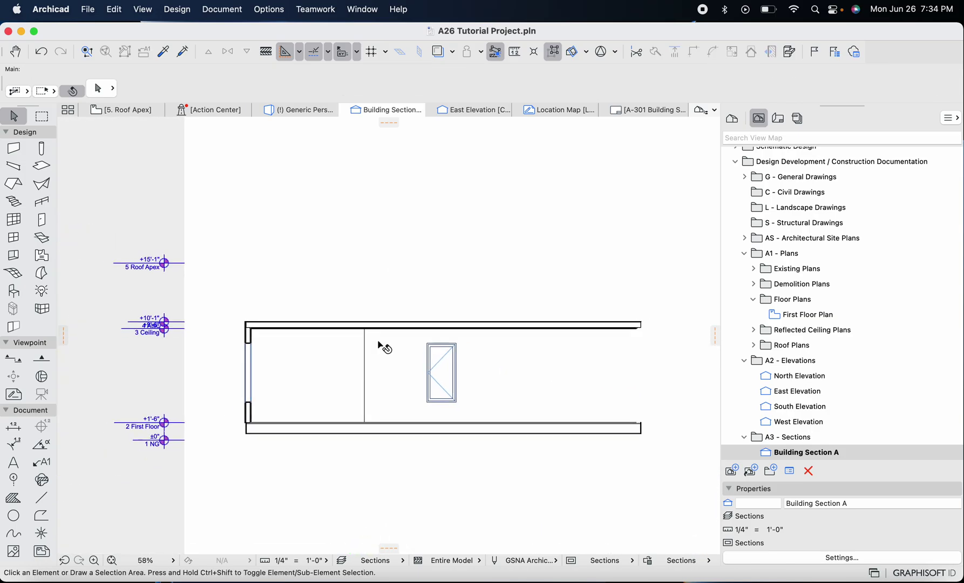